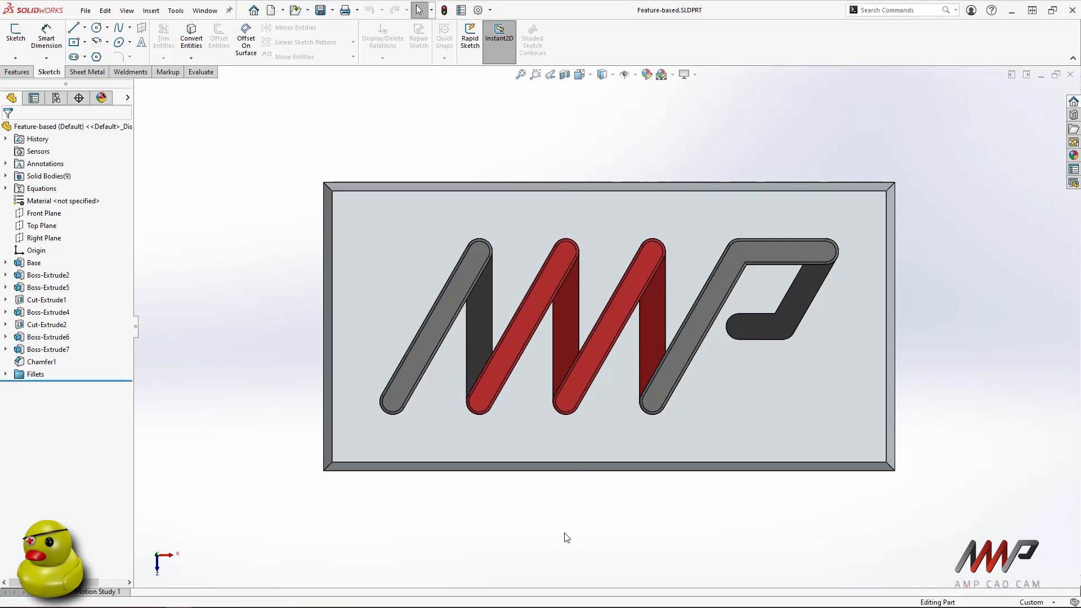
Step: Roll the model back to the Base feature in isometric view and step forward through the features to the end of the tree
{"action": "key", "text": "ctrl+7"}
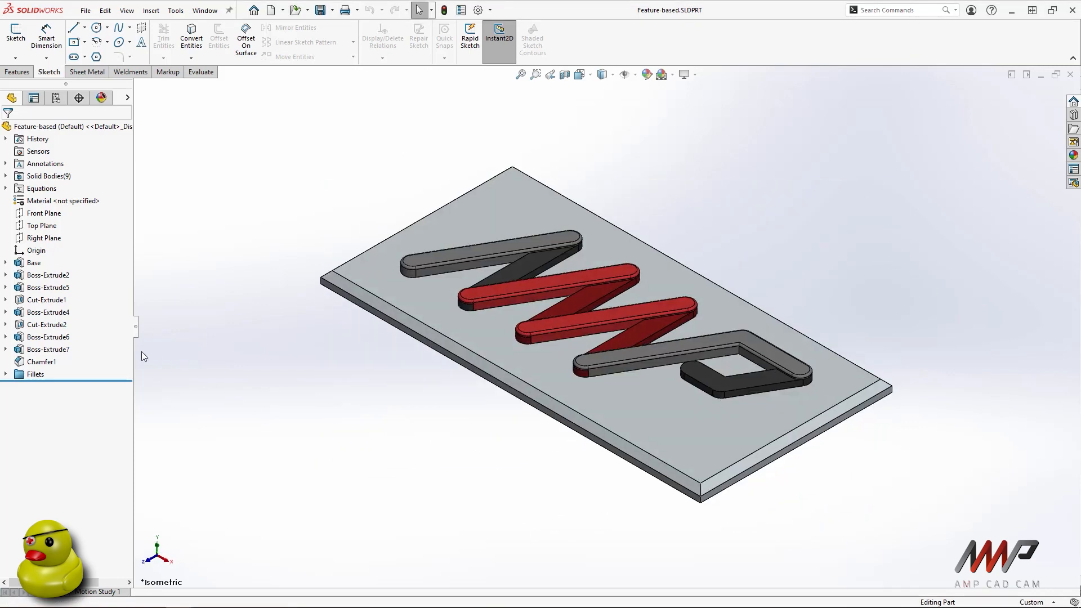
{"action": "left_click_drag", "start_coordinate": [106, 383], "coordinate": [102, 268]}
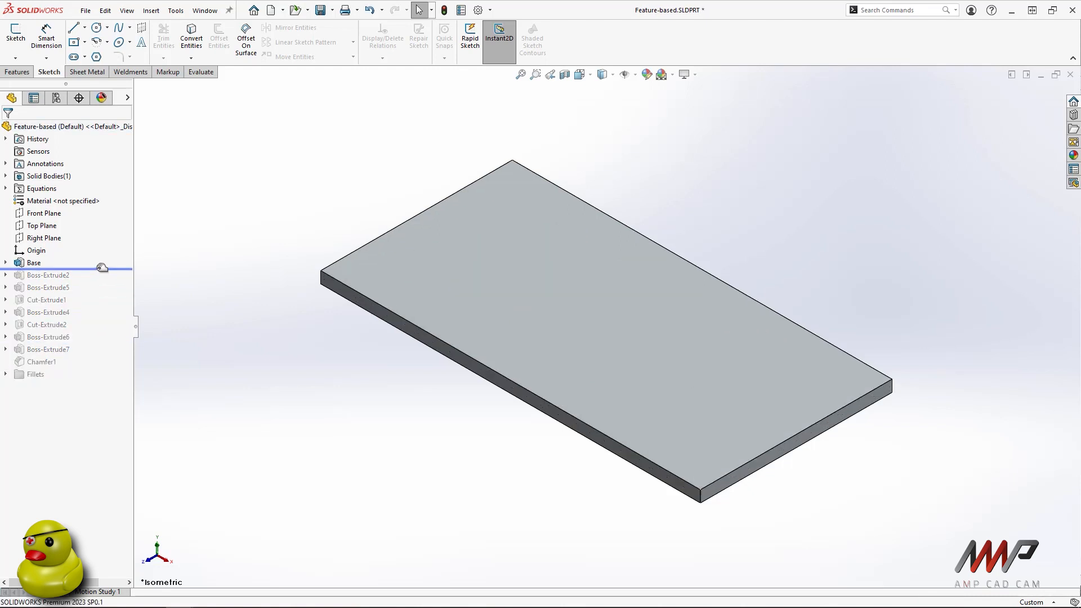
{"action": "left_click_drag", "start_coordinate": [101, 268], "coordinate": [97, 278]}
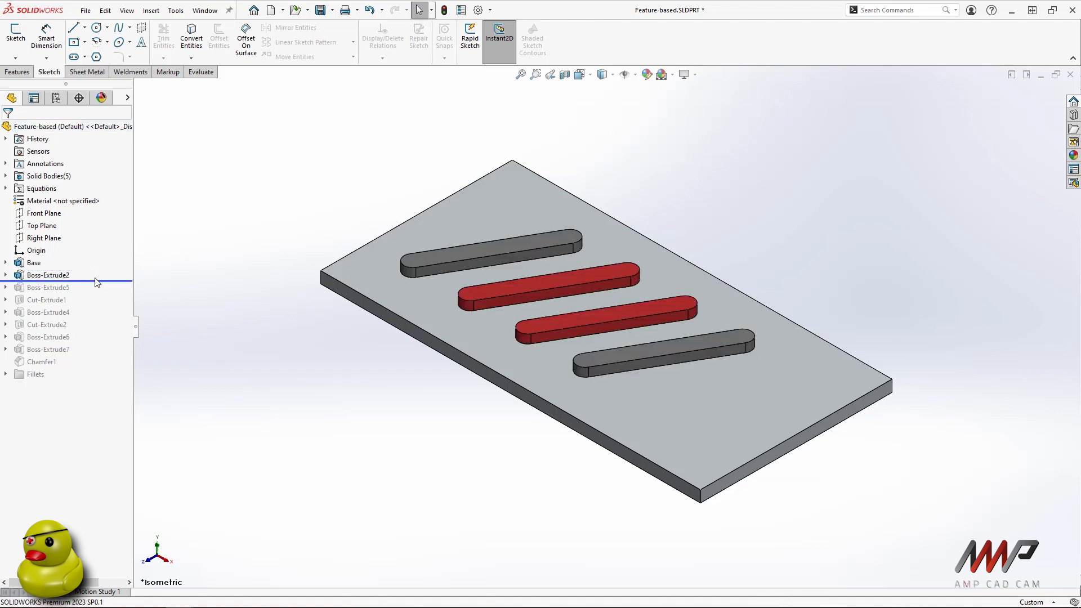
{"action": "left_click_drag", "start_coordinate": [96, 281], "coordinate": [99, 291]}
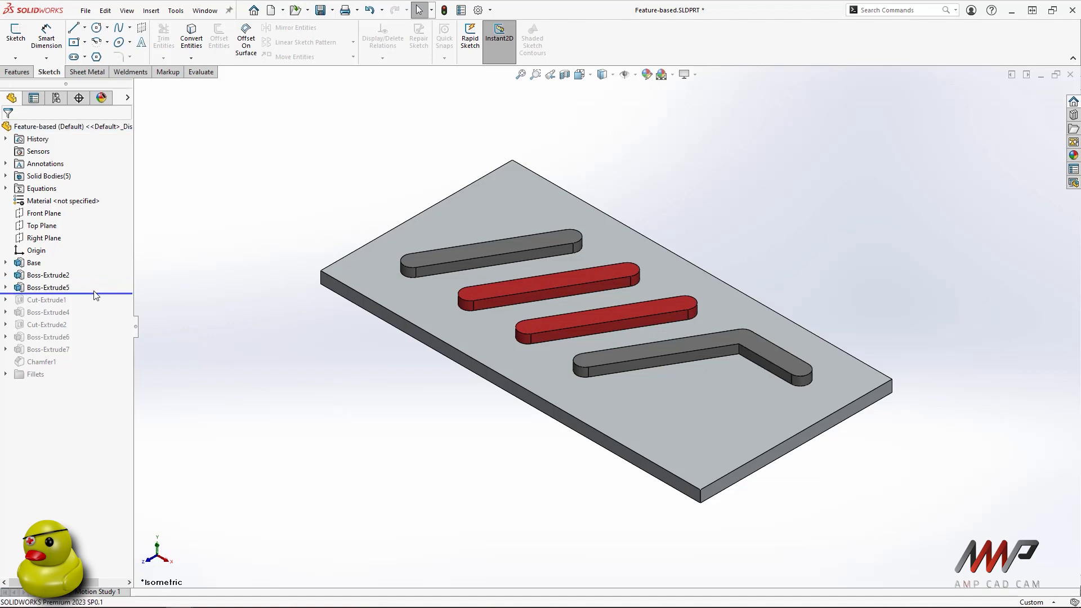
{"action": "left_click_drag", "start_coordinate": [97, 292], "coordinate": [96, 303]}
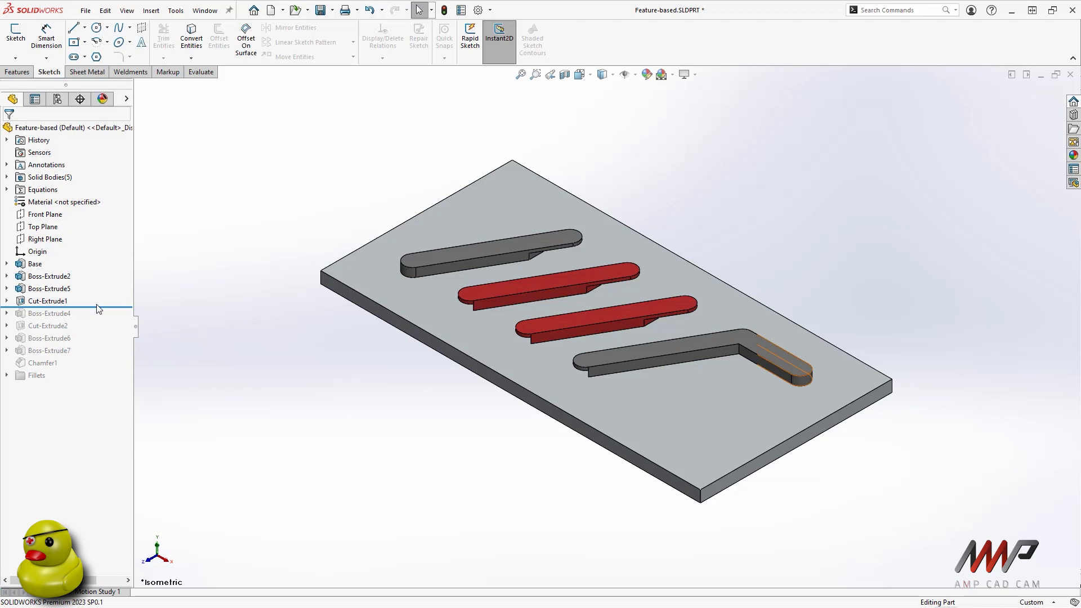
{"action": "left_click_drag", "start_coordinate": [98, 308], "coordinate": [101, 355]}
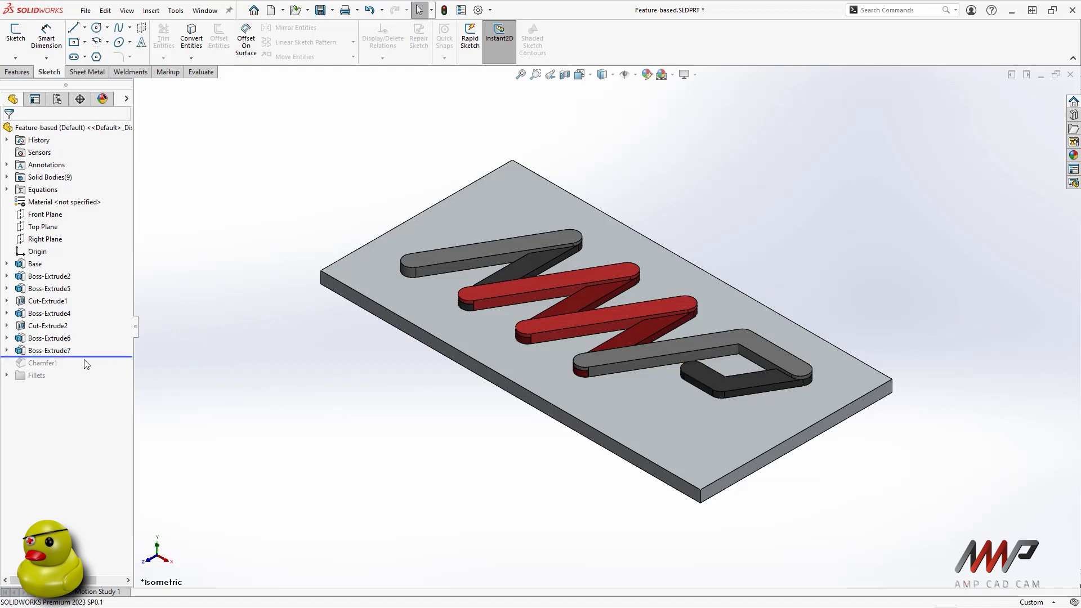
{"action": "left_click_drag", "start_coordinate": [89, 357], "coordinate": [84, 380]}
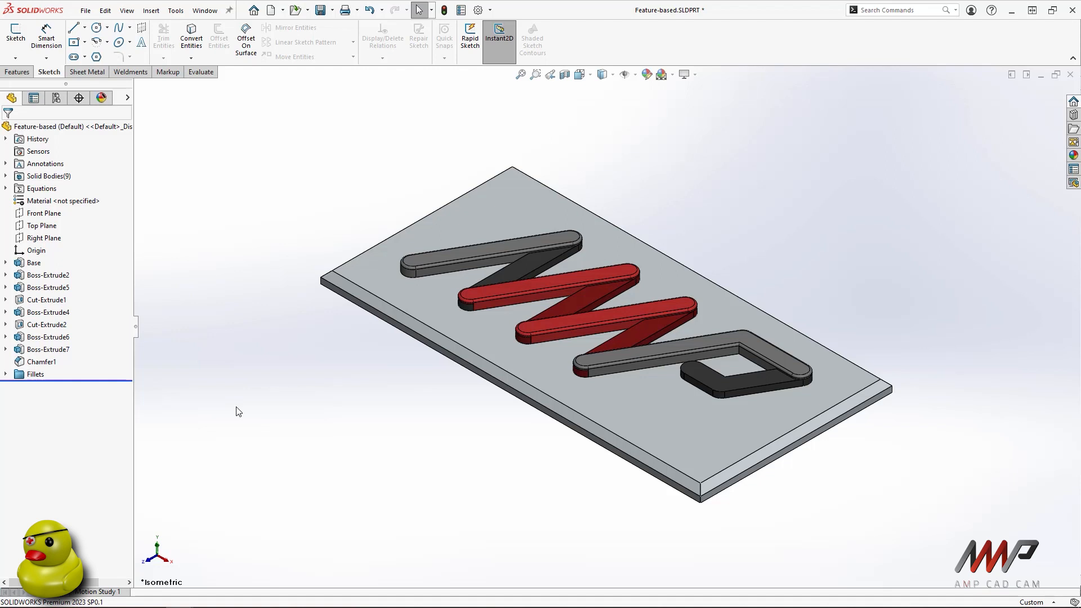
Step: Open the part's equations and set the global variable Length to 150
{"action": "right_click", "coordinate": [45, 189]}
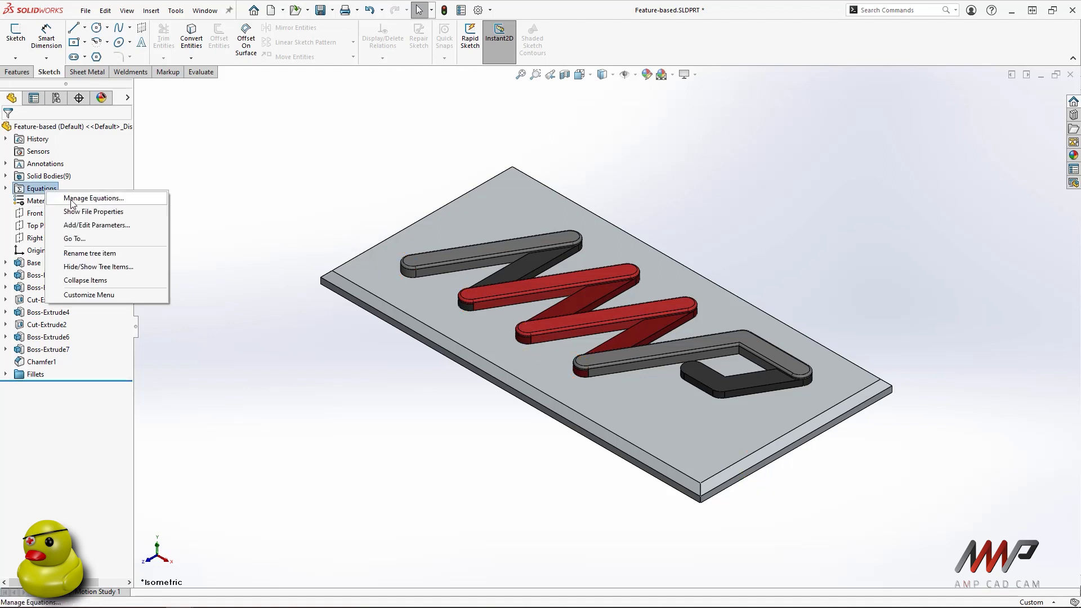
{"action": "left_click", "coordinate": [73, 199]}
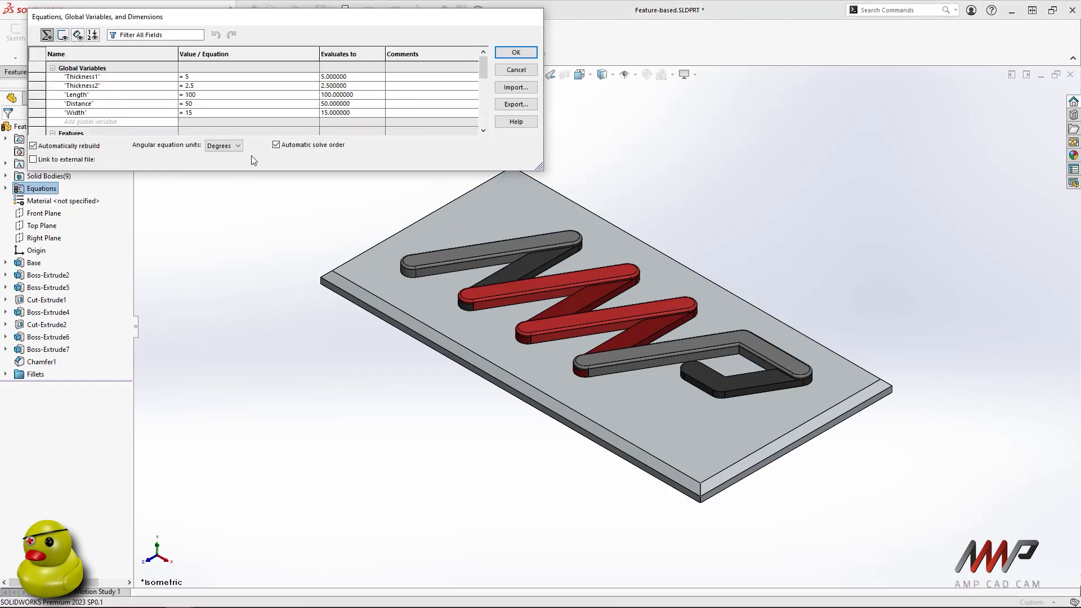
{"action": "left_click", "coordinate": [207, 95]}
{"action": "key", "text": "BackSpace"}
{"action": "key", "text": "BackSpace"}
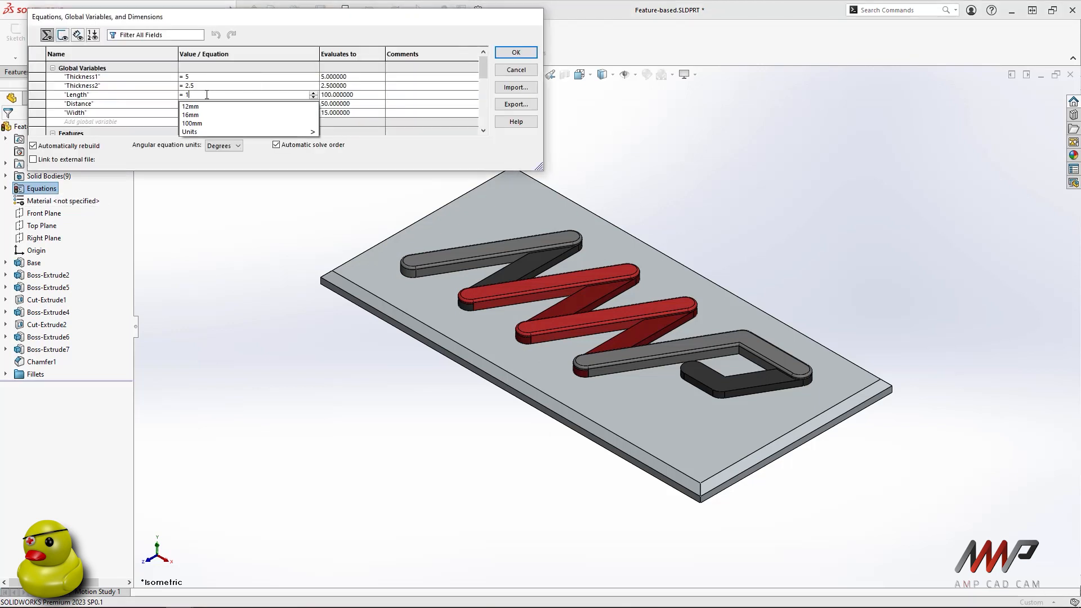
{"action": "type", "text": "50"}
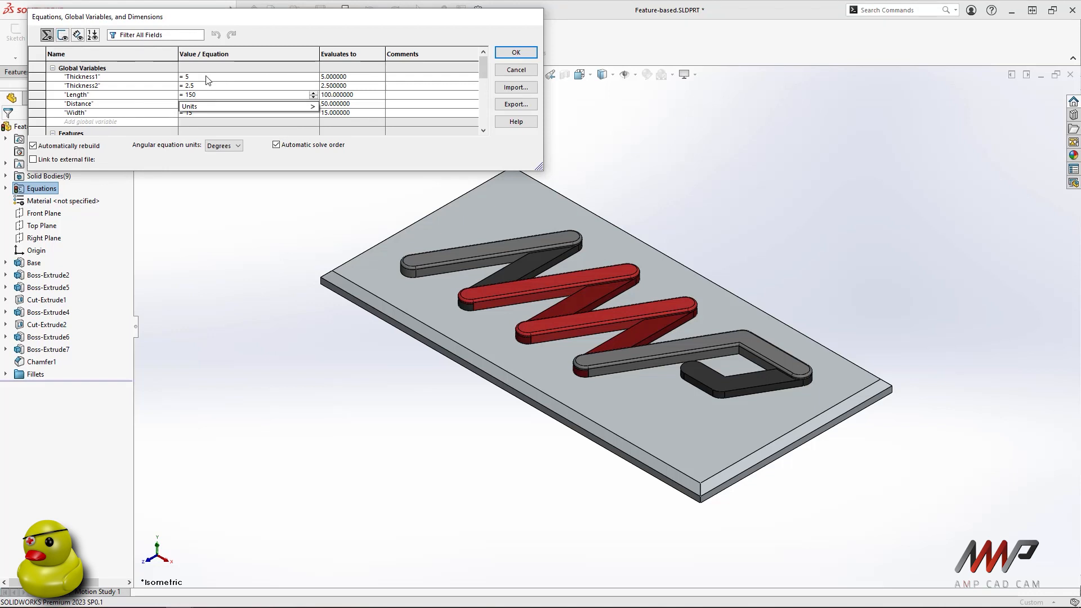
{"action": "key", "text": "Tab"}
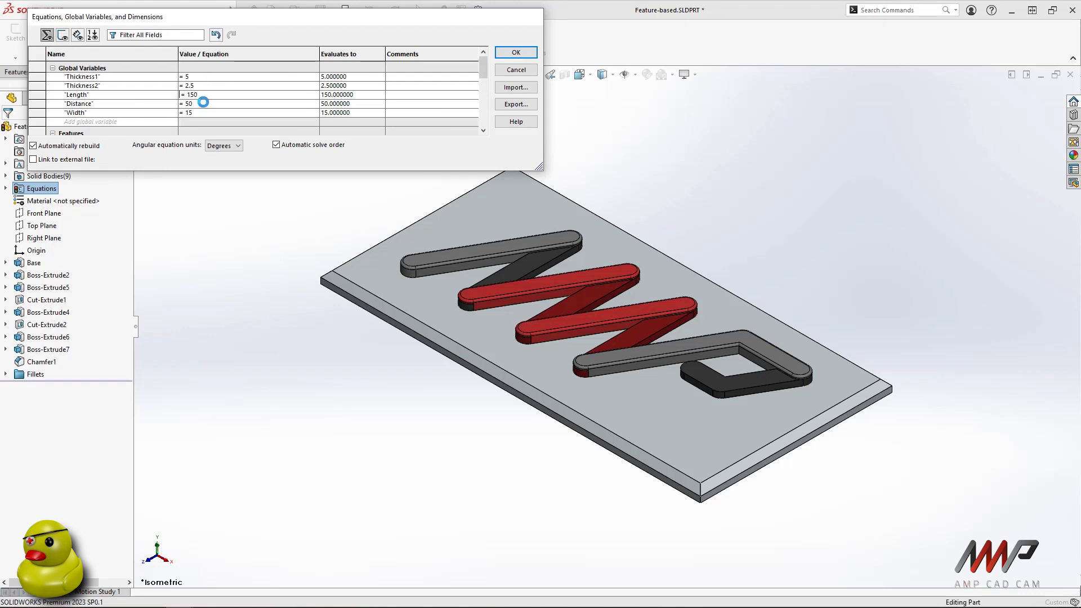
Step: Set the global variable Distance to 80
{"action": "left_click", "coordinate": [196, 104]}
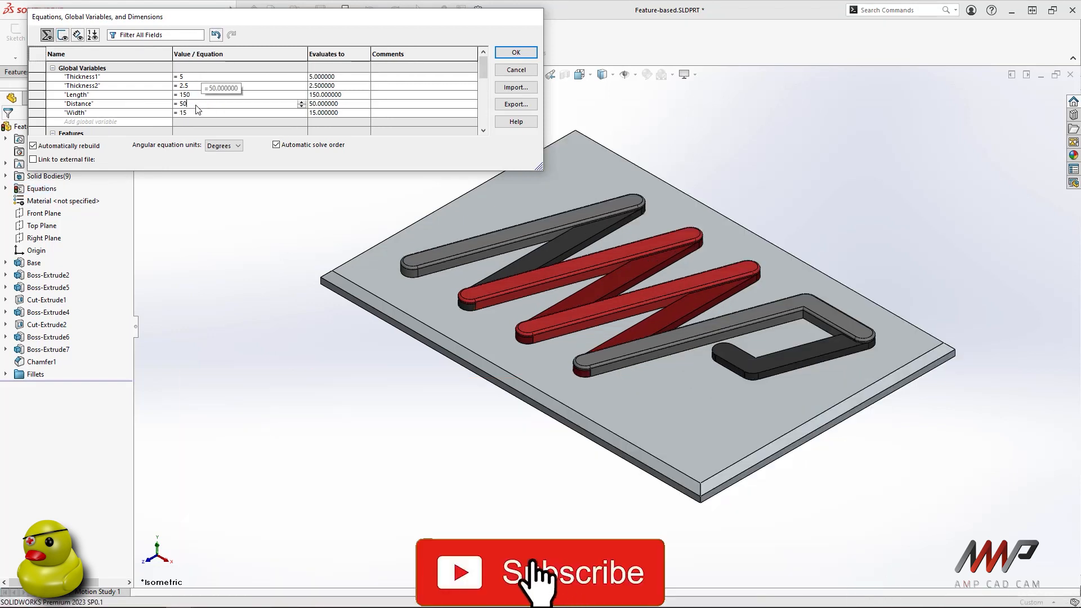
{"action": "key", "text": "BackSpace"}
{"action": "key", "text": "BackSpace"}
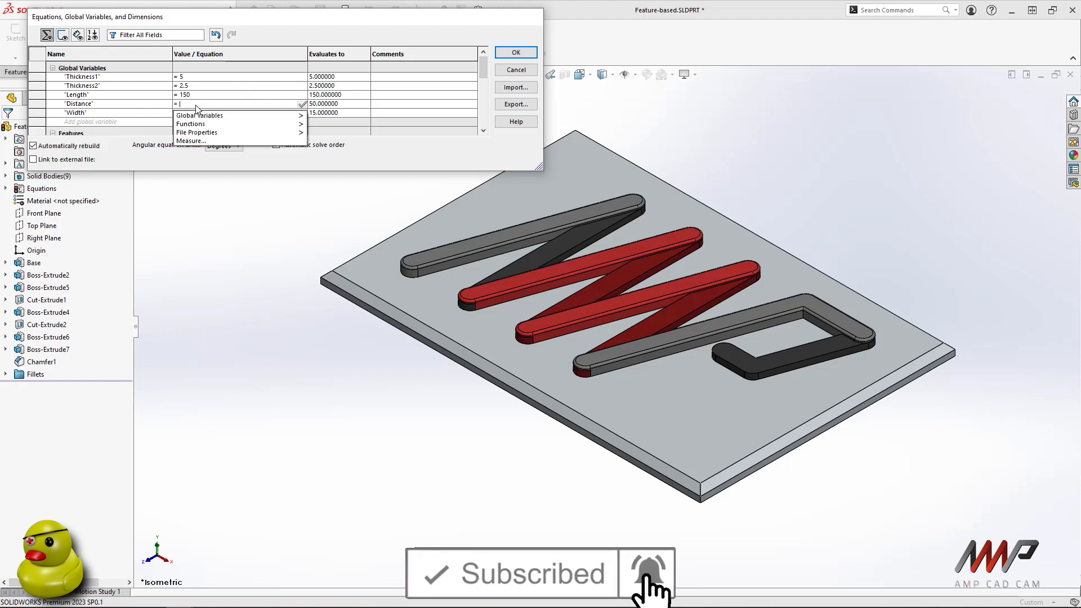
{"action": "type", "text": "80"}
{"action": "key", "text": "Tab"}
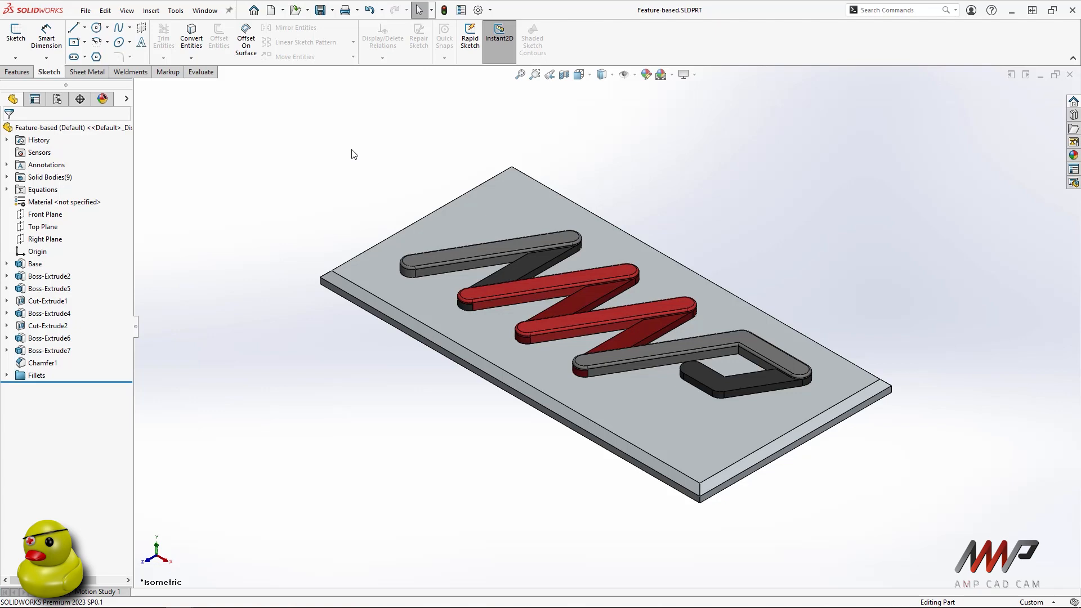
Step: Switch to the Feature-based drawing, set the 40 mm vertical distance from slot centre to plate edge to 100 mm, and rebuild
{"action": "left_click", "coordinate": [1039, 75]}
{"action": "left_click", "coordinate": [1043, 80]}
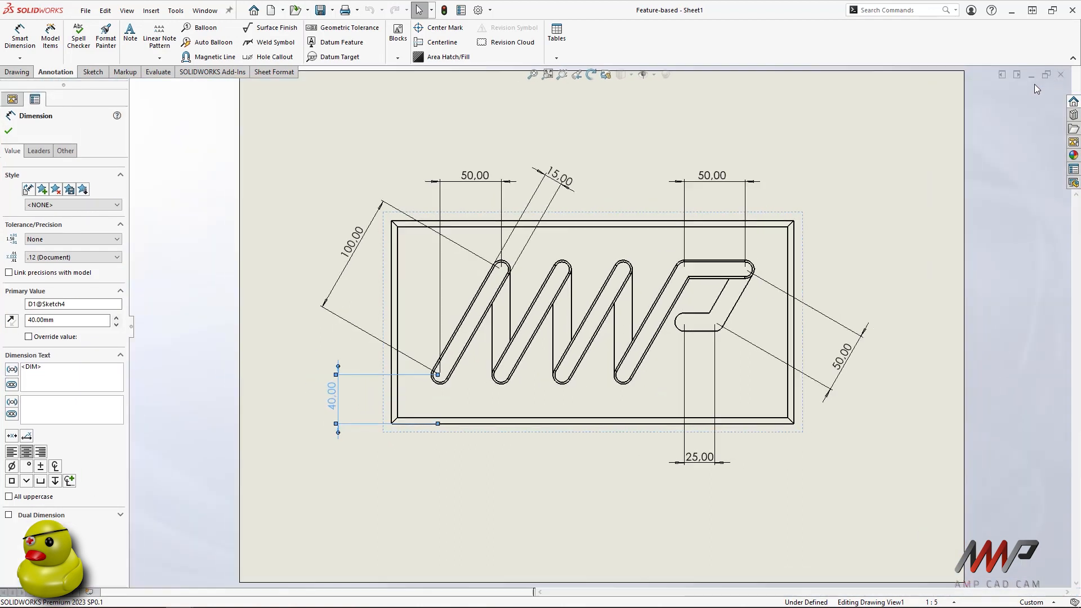
{"action": "double_click", "coordinate": [333, 397]}
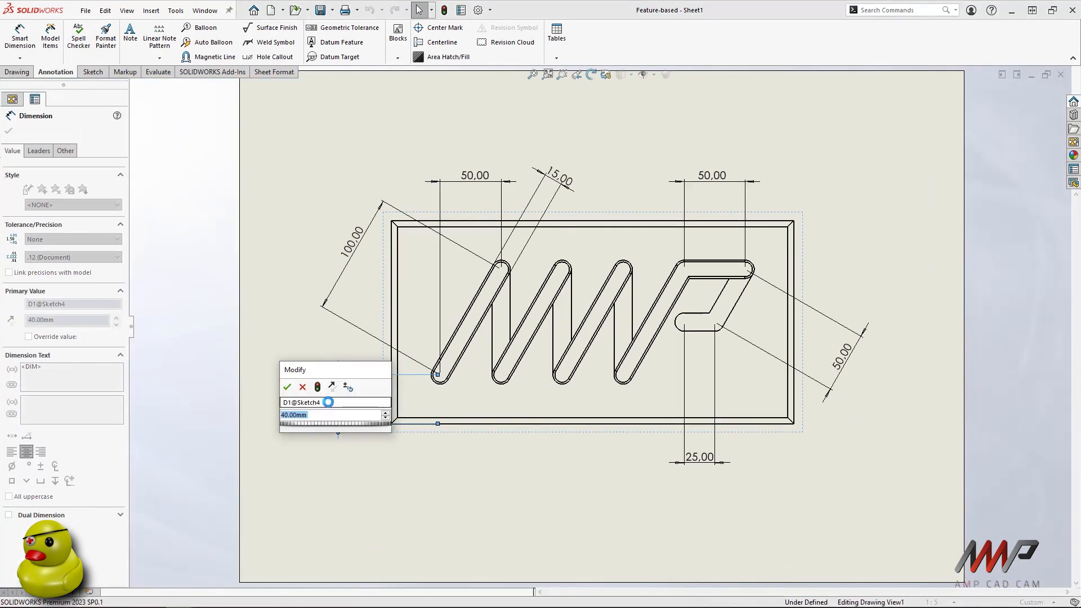
{"action": "type", "text": "100"}
{"action": "key", "text": "Return"}
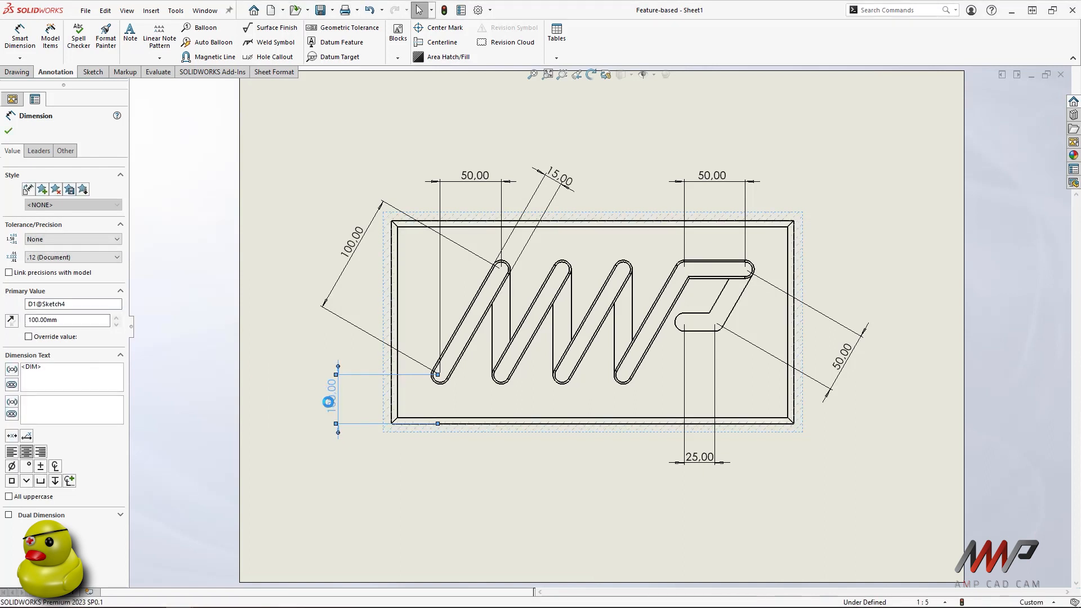
{"action": "left_click", "coordinate": [444, 10]}
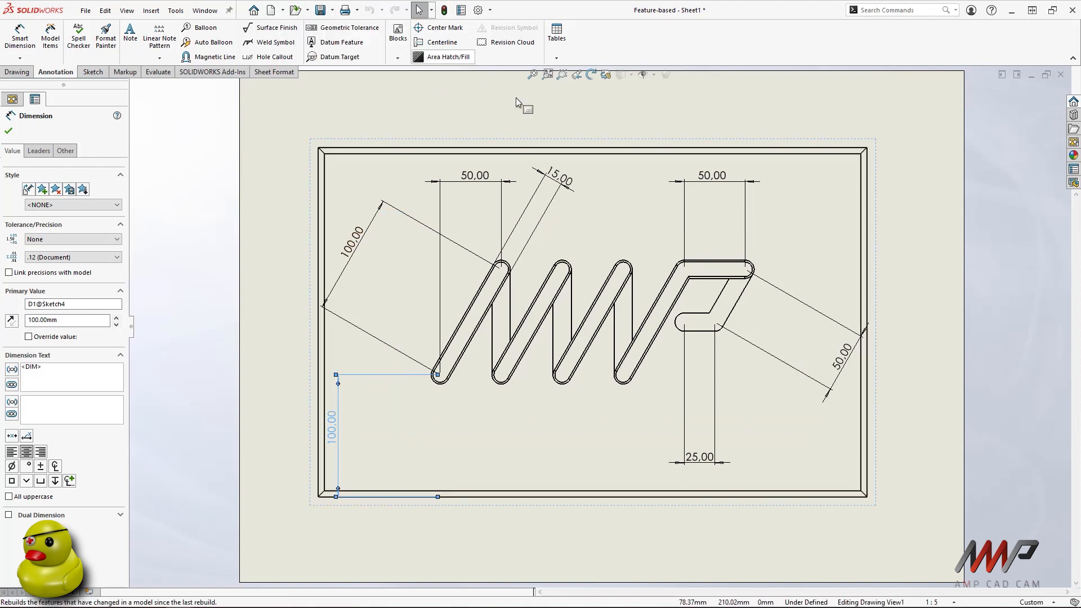
Step: Return from the drawing to the Feature-based part and close it, leaving the Design Intent Example part in view
{"action": "left_click", "coordinate": [1031, 75]}
{"action": "left_click", "coordinate": [60, 588]}
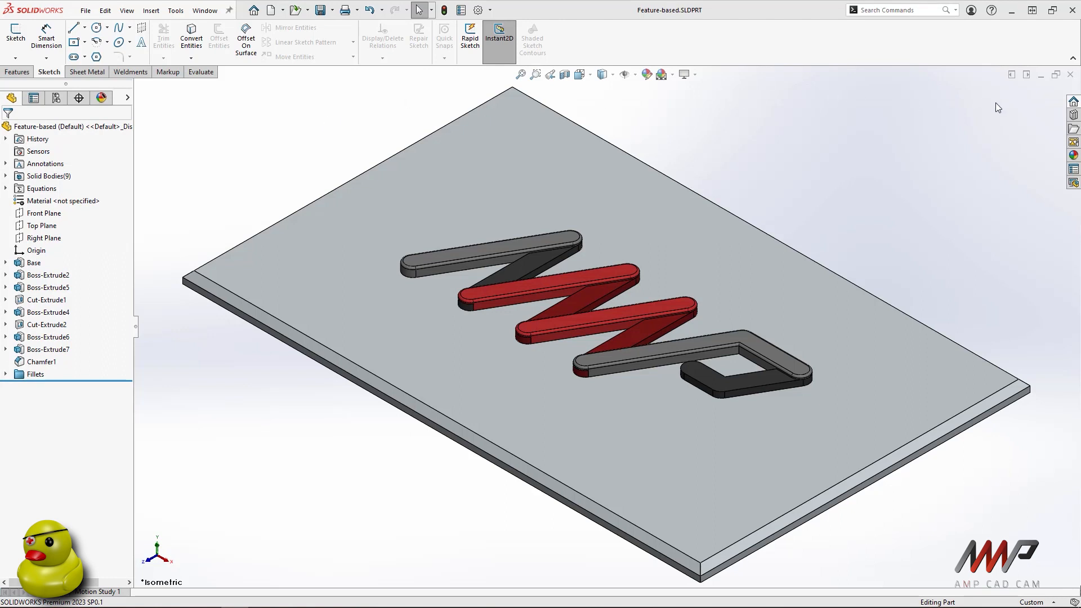
{"action": "left_click", "coordinate": [1069, 79]}
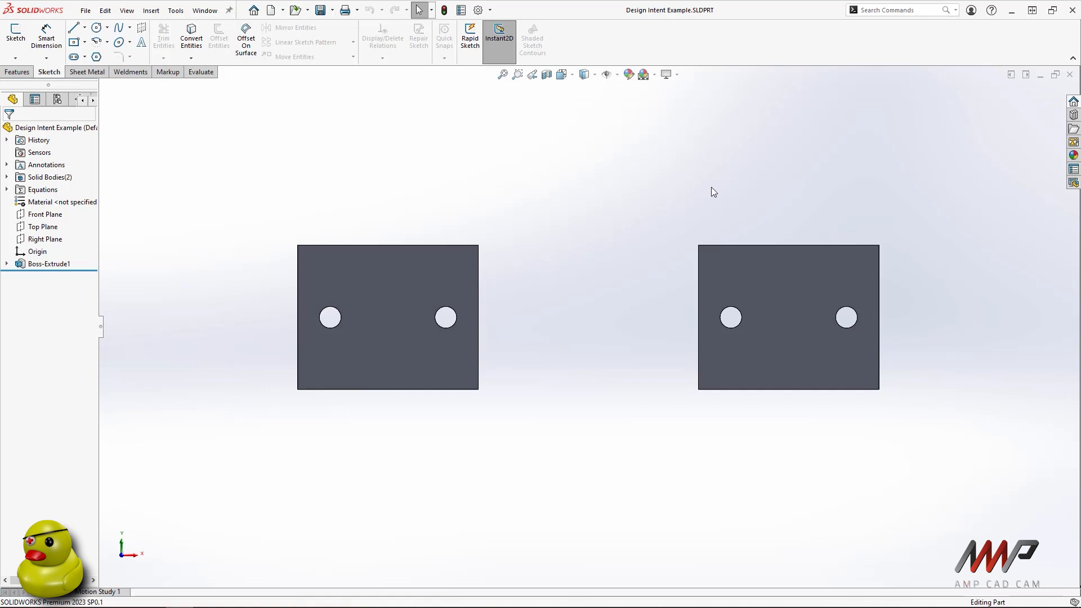
Step: Edit the sketch of Boss-Extrude1 and set the height of both the left and right rectangles to 120 mm
{"action": "left_click", "coordinate": [6, 264]}
{"action": "right_click", "coordinate": [48, 276]}
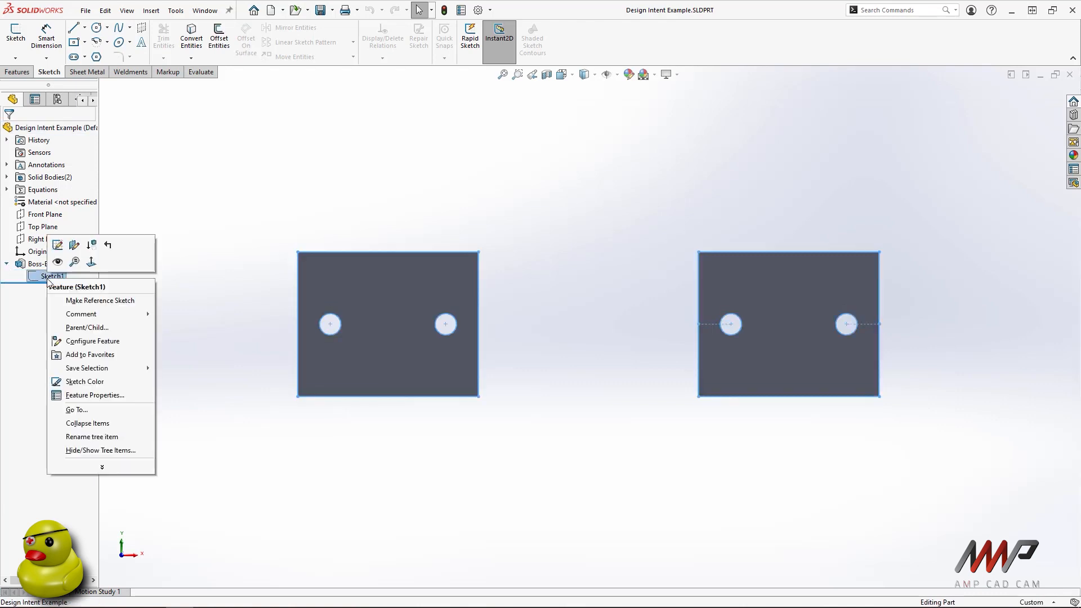
{"action": "left_click", "coordinate": [58, 245]}
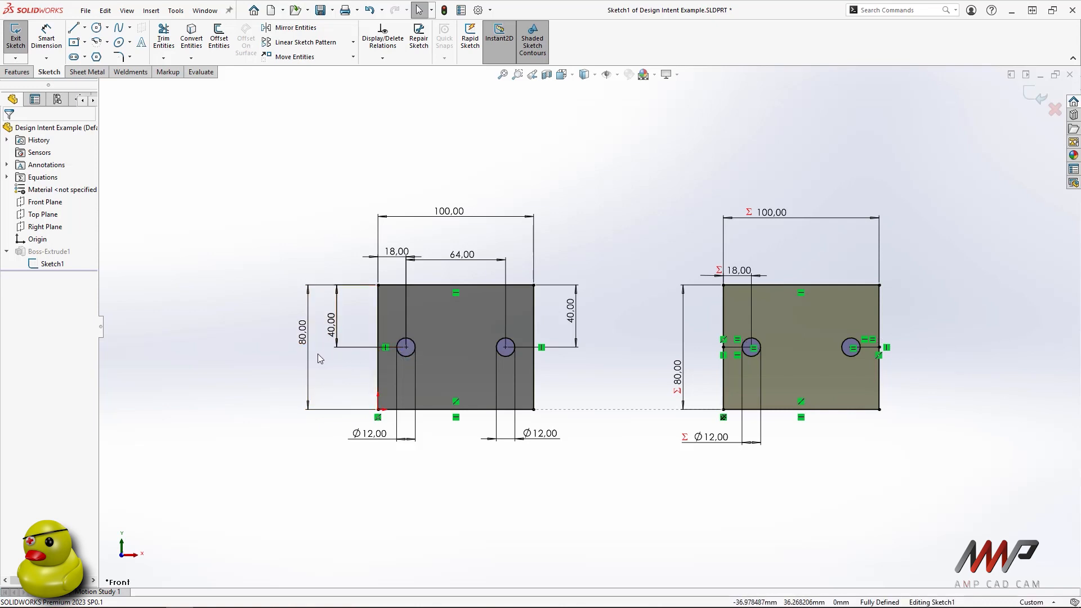
{"action": "left_click", "coordinate": [303, 333]}
{"action": "double_click", "coordinate": [302, 333]}
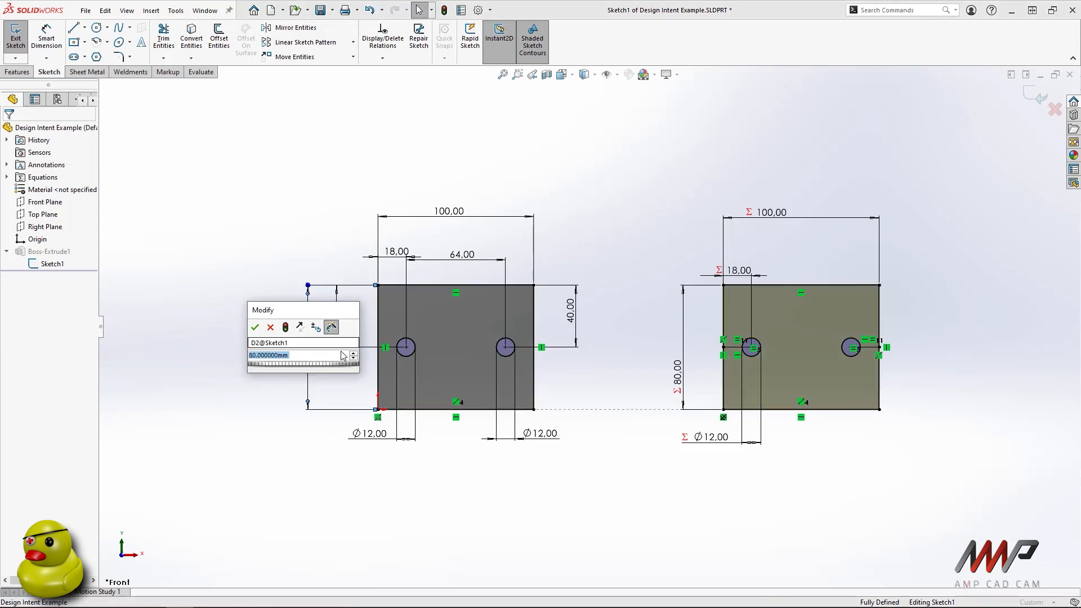
{"action": "type", "text": "120"}
{"action": "key", "text": "Return"}
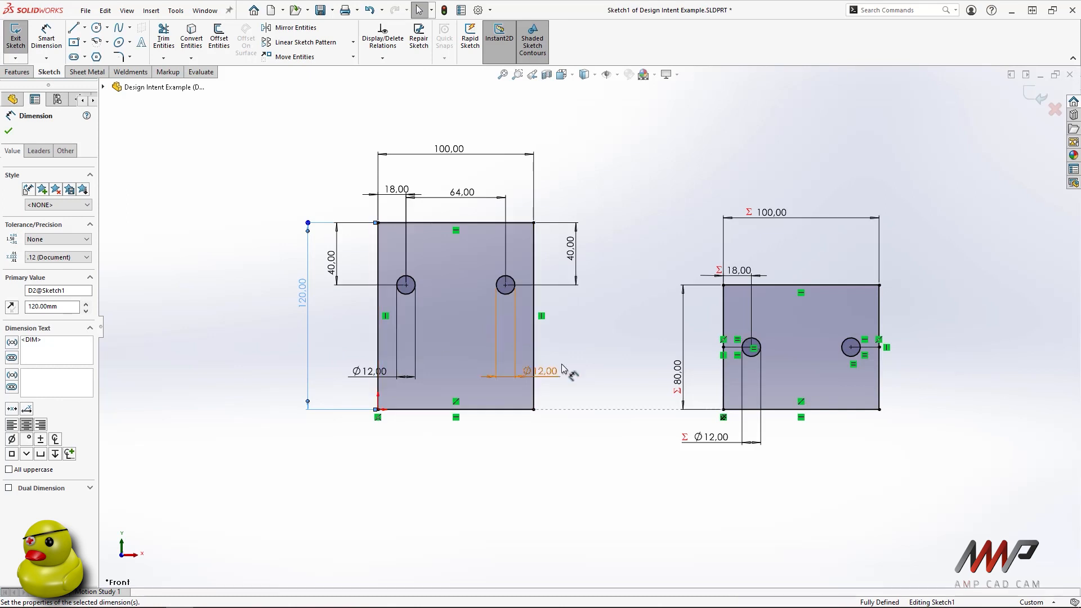
{"action": "double_click", "coordinate": [678, 380]}
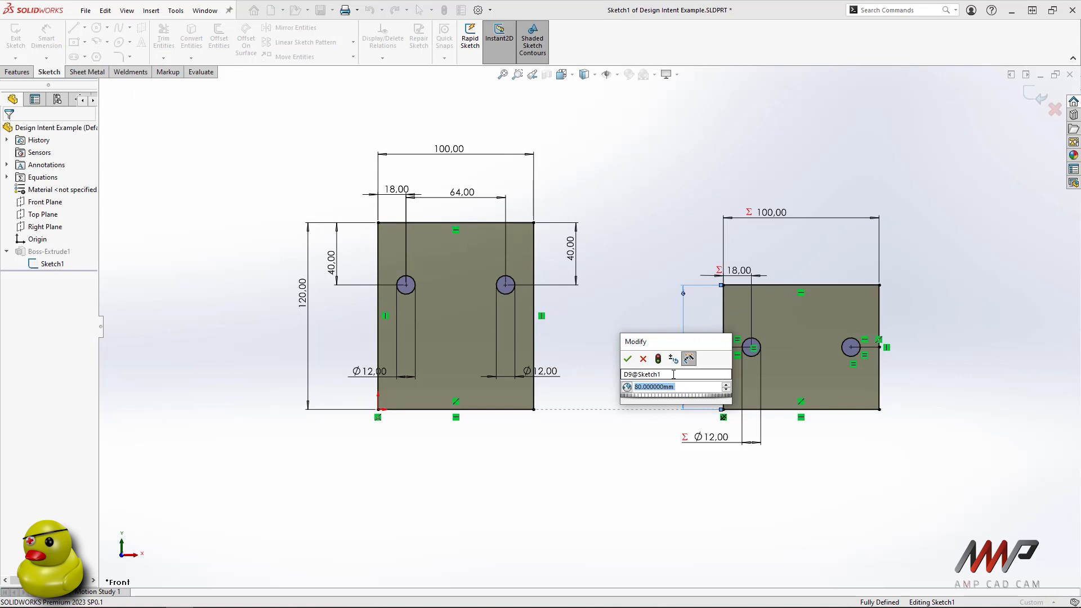
{"action": "type", "text": "120"}
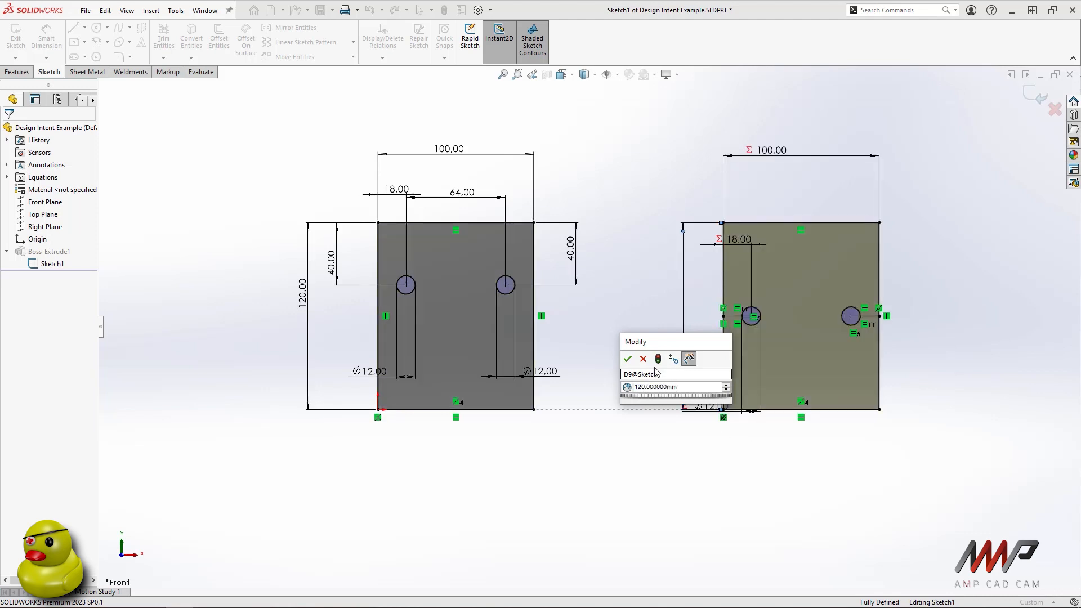
{"action": "left_click", "coordinate": [628, 358]}
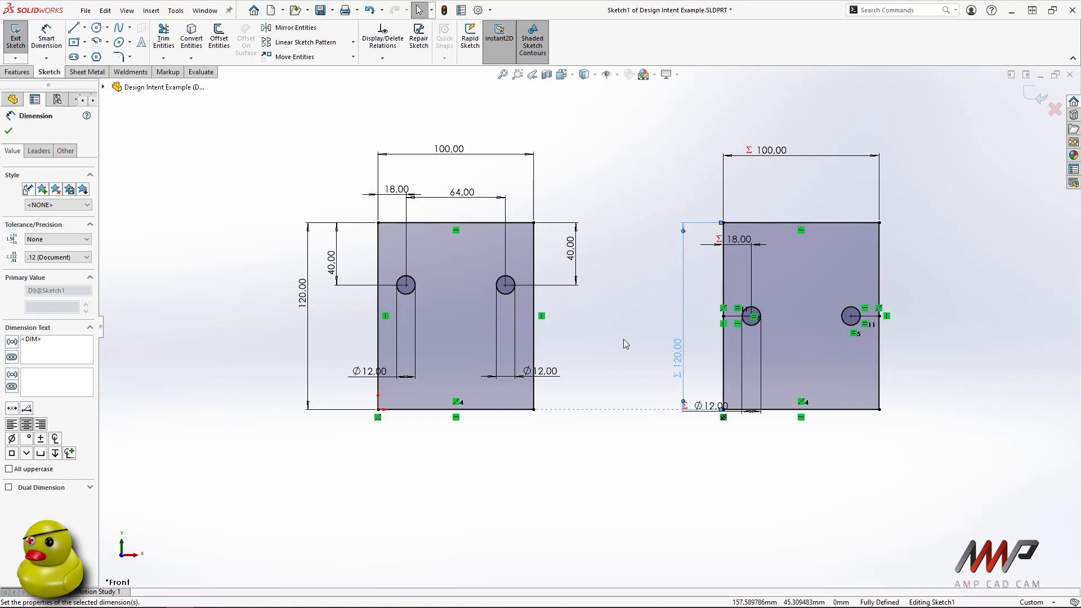
Step: Set the overall width of both the left and right rectangles to 160 mm
{"action": "double_click", "coordinate": [456, 156]}
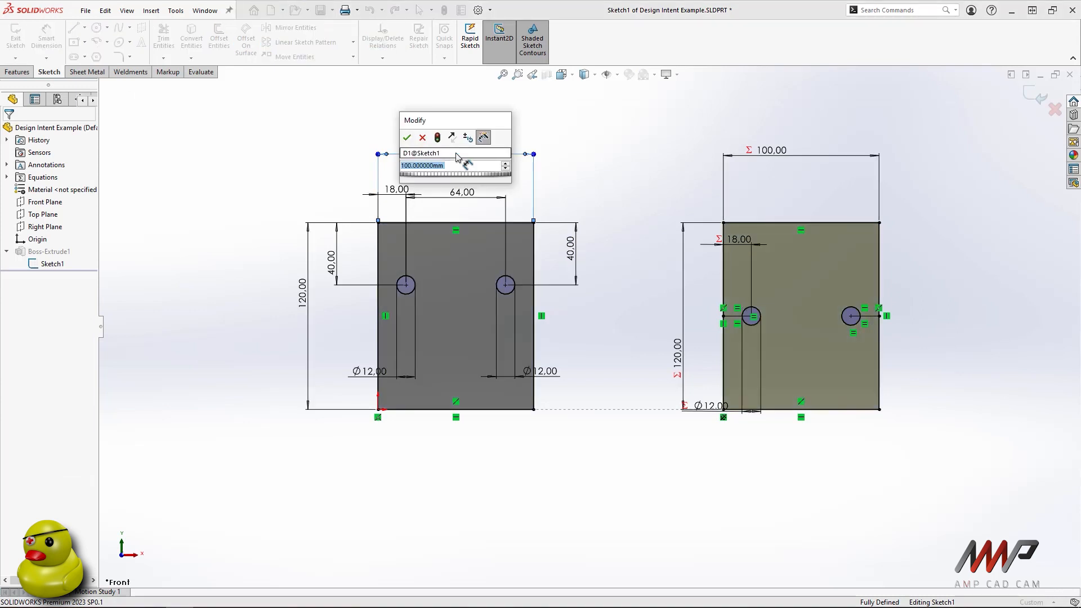
{"action": "type", "text": "160"}
{"action": "key", "text": "Return"}
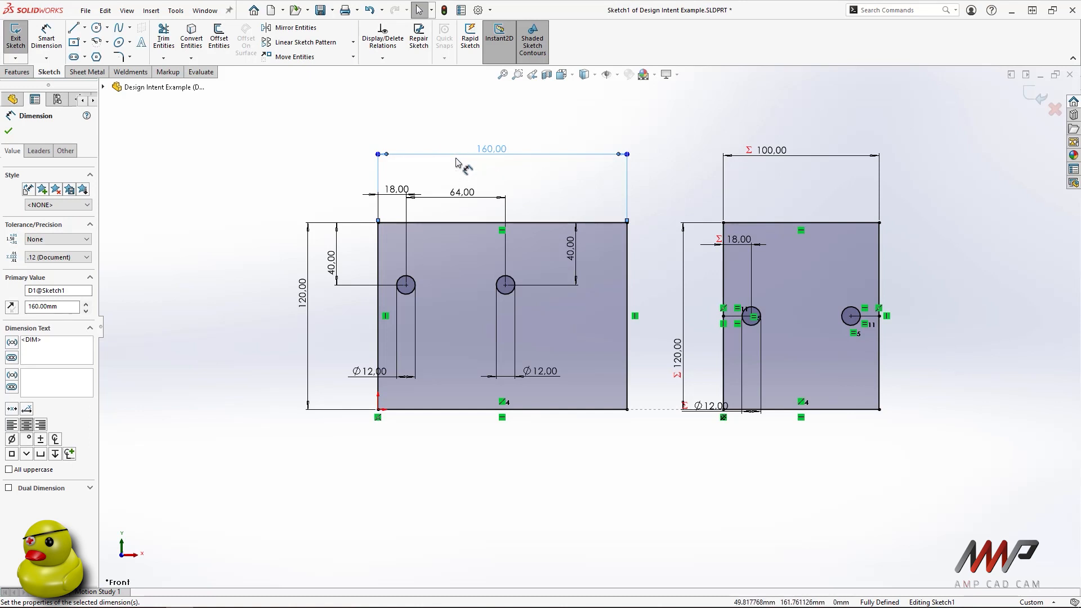
{"action": "double_click", "coordinate": [771, 159]}
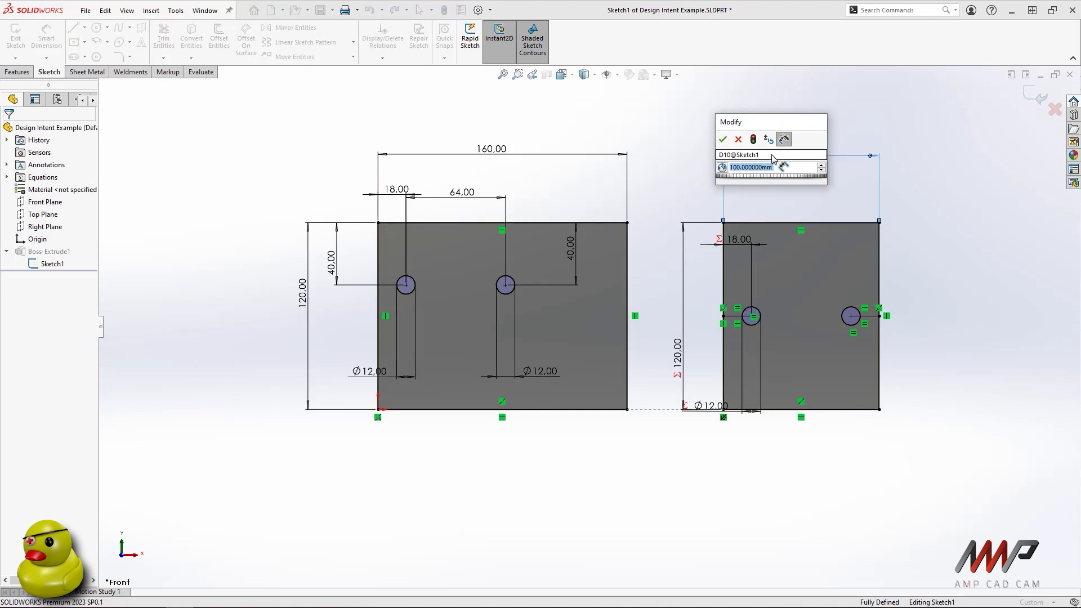
{"action": "type", "text": "160"}
{"action": "key", "text": "Return"}
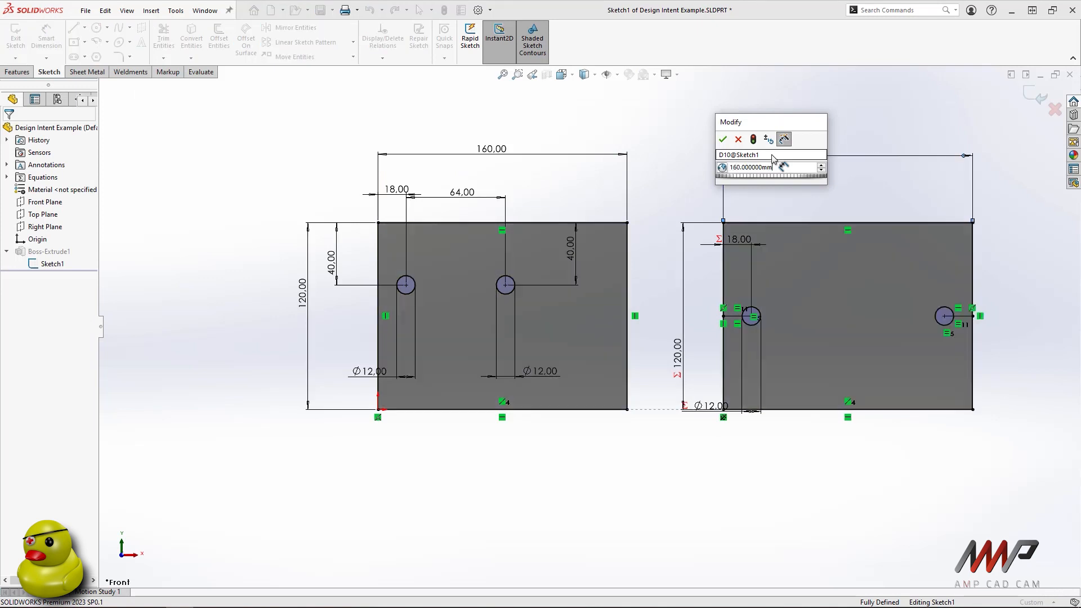
{"action": "left_click", "coordinate": [722, 140]}
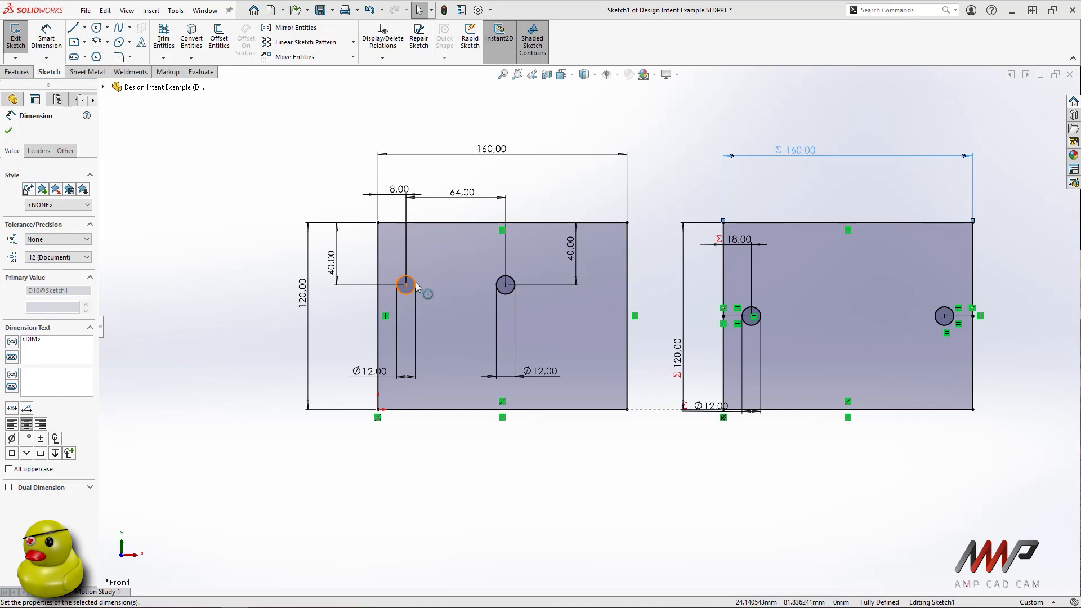
Step: Set the diameter of the left hole in the left rectangle to 20 mm
{"action": "double_click", "coordinate": [372, 372]}
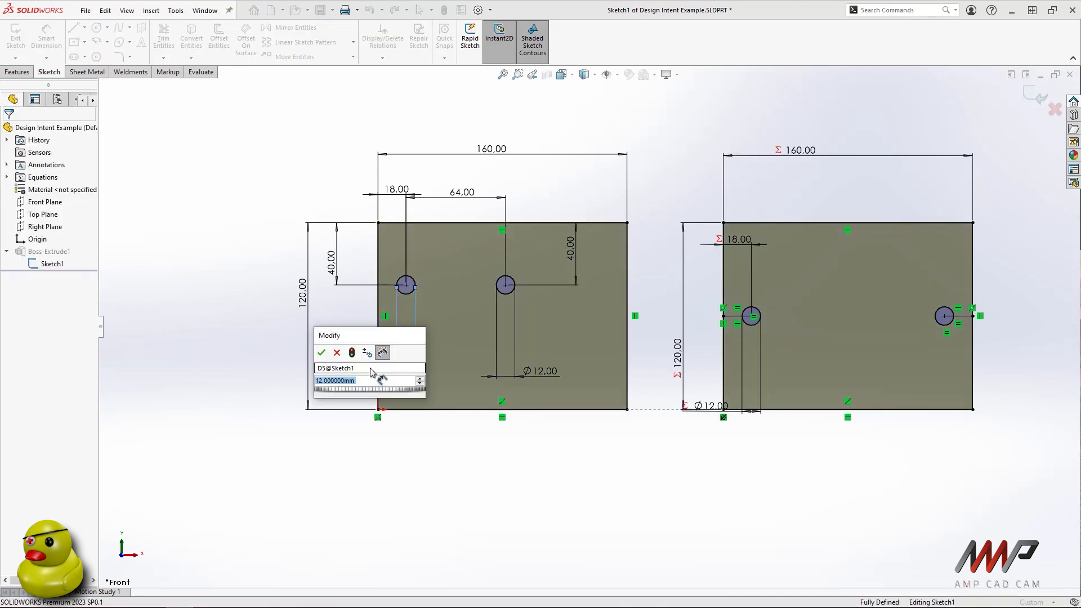
{"action": "type", "text": "20"}
{"action": "key", "text": "Return"}
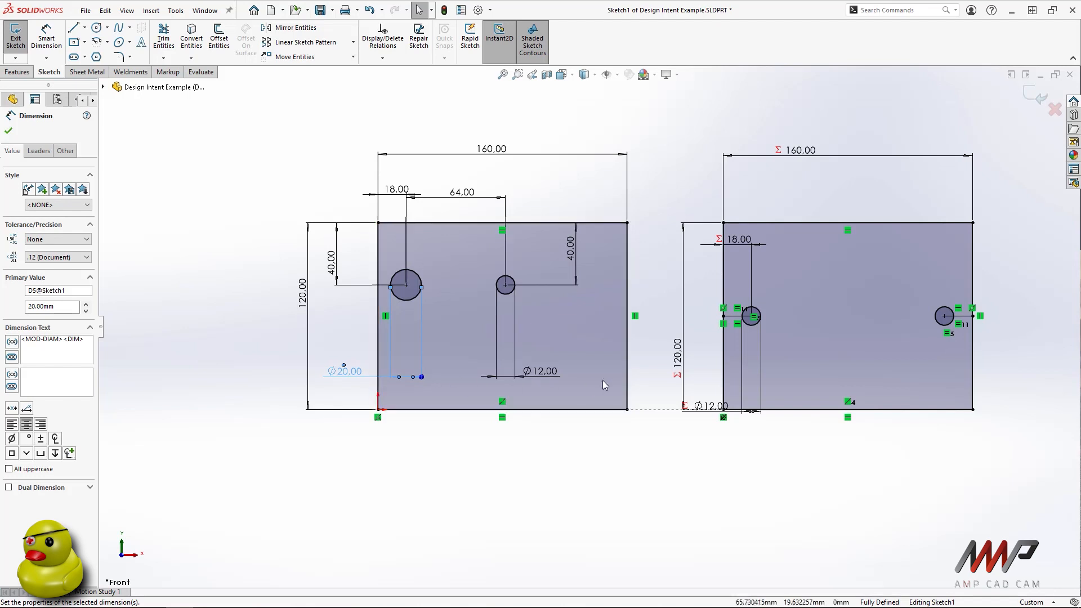
Step: Set the diameter of the left hole in the right rectangle to 20 mm
{"action": "double_click", "coordinate": [698, 408]}
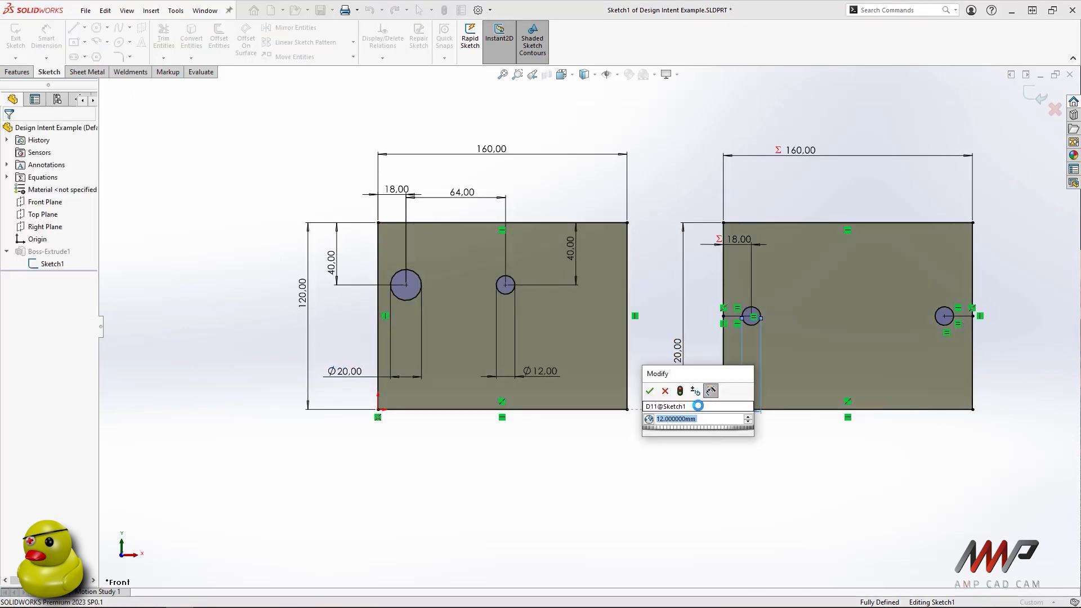
{"action": "type", "text": "20"}
{"action": "left_click", "coordinate": [648, 390]}
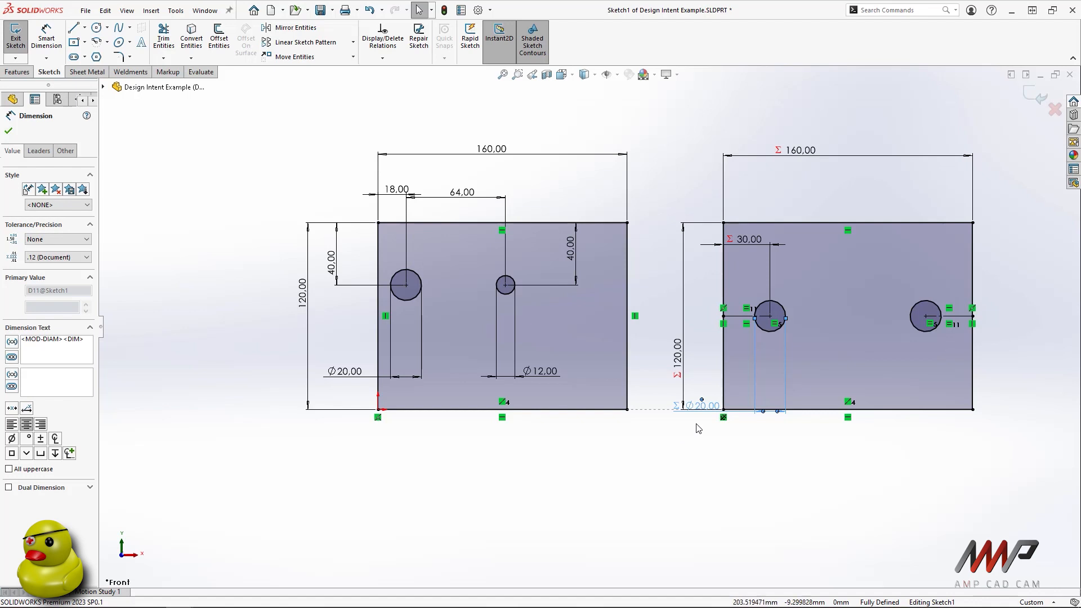
Step: Exit the sketch and close the Design Intent Example part without saving
{"action": "left_click", "coordinate": [1031, 101]}
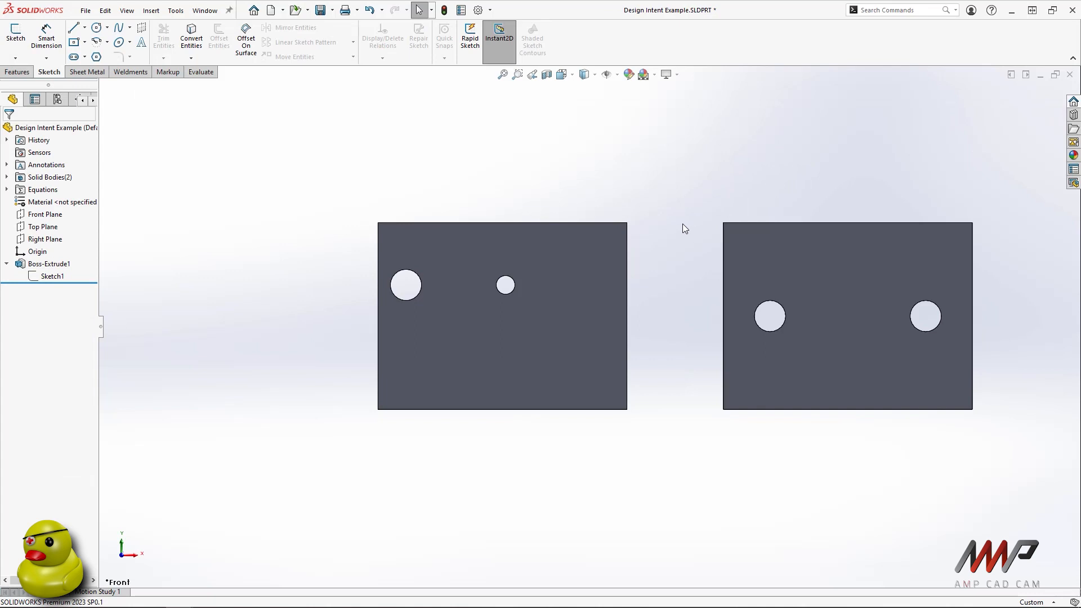
{"action": "left_click", "coordinate": [1071, 75]}
{"action": "left_click", "coordinate": [478, 321]}
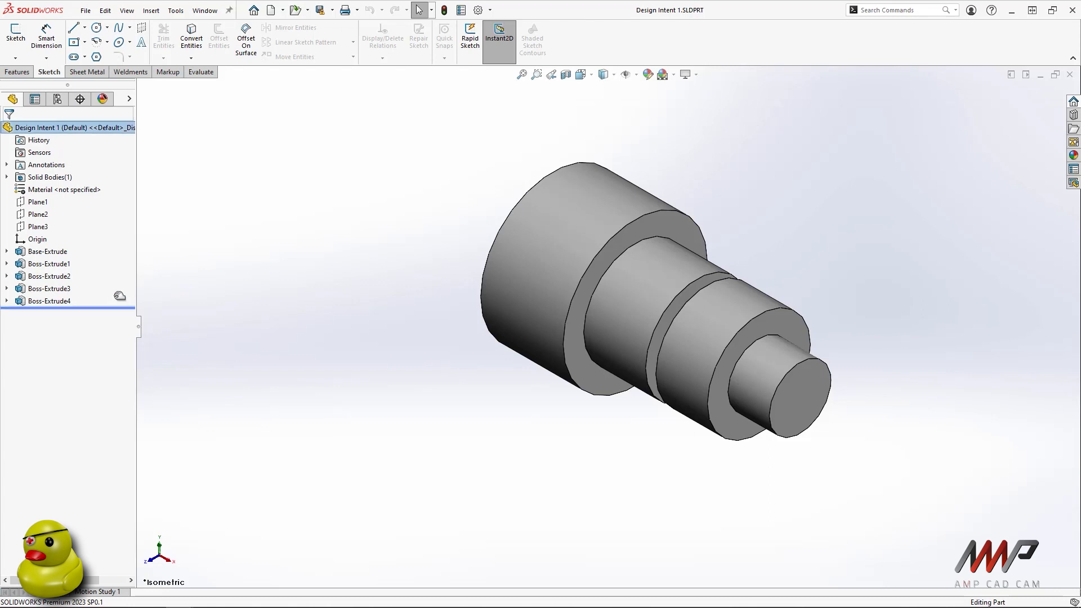
Step: Roll the Design Intent 1 history back to Base-Extrude and forward past Boss-Extrude4, and close the part without saving
{"action": "left_click_drag", "start_coordinate": [119, 296], "coordinate": [103, 255]}
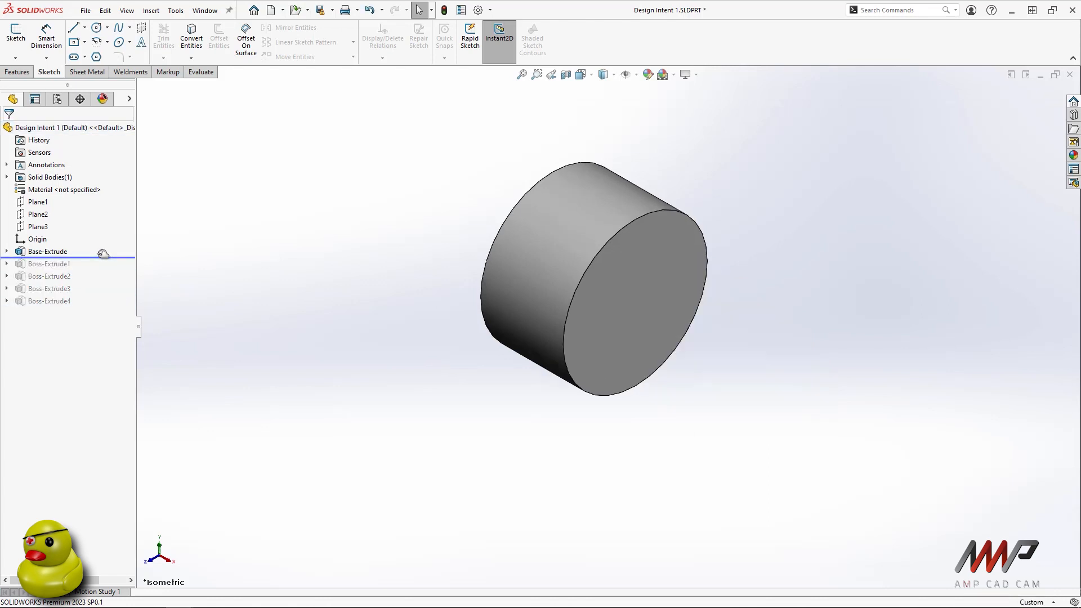
{"action": "left_click_drag", "start_coordinate": [102, 256], "coordinate": [96, 304]}
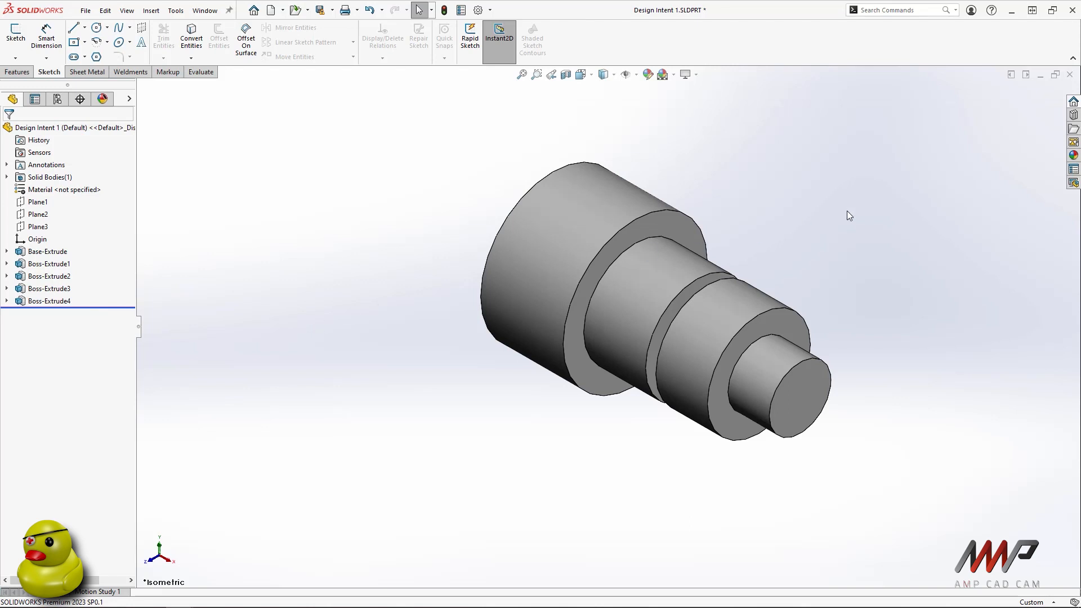
{"action": "left_click", "coordinate": [1074, 75]}
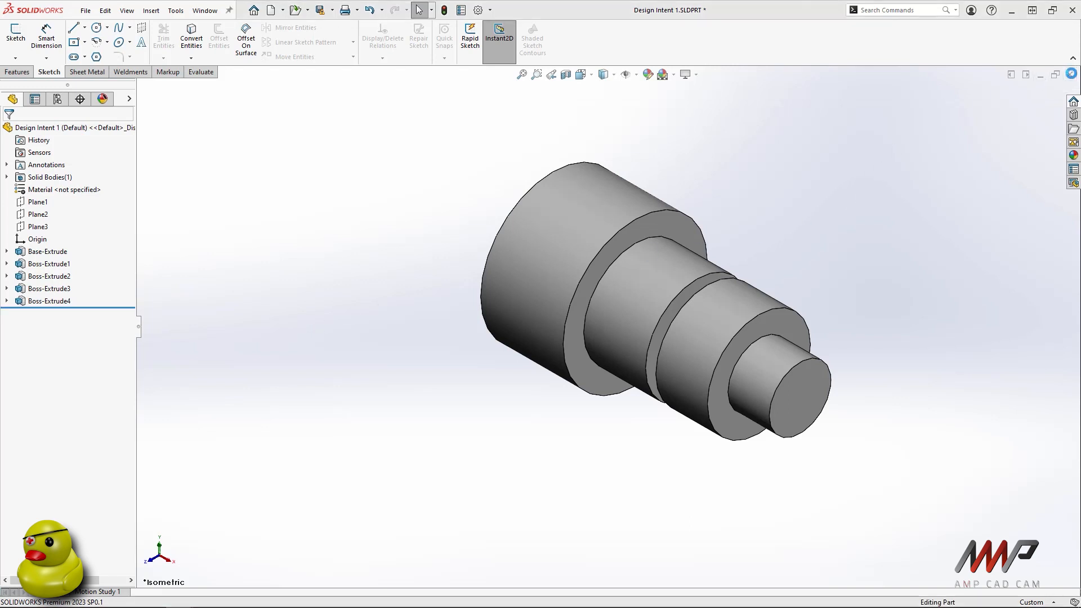
{"action": "left_click", "coordinate": [493, 319]}
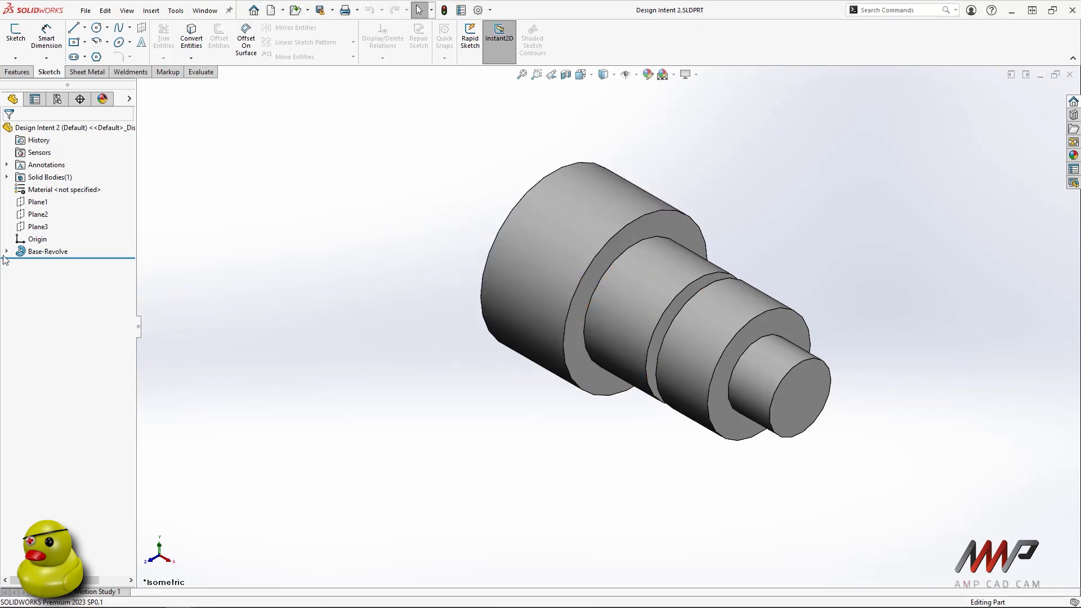
Step: Examine the profile sketch under Base-Revolve in Design Intent 2, and close the part
{"action": "left_click", "coordinate": [6, 251]}
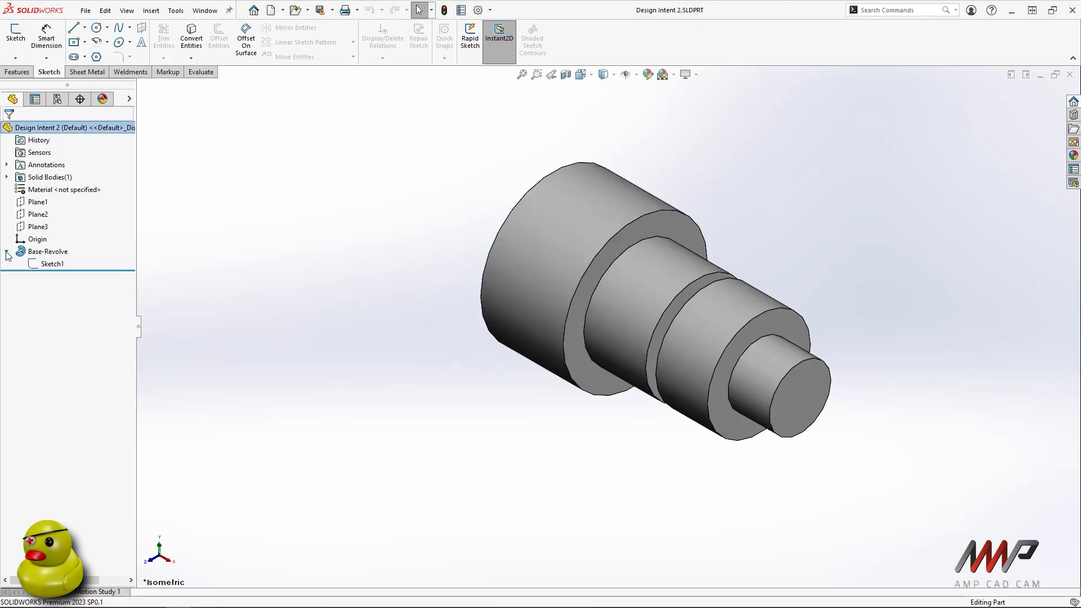
{"action": "left_click", "coordinate": [47, 265]}
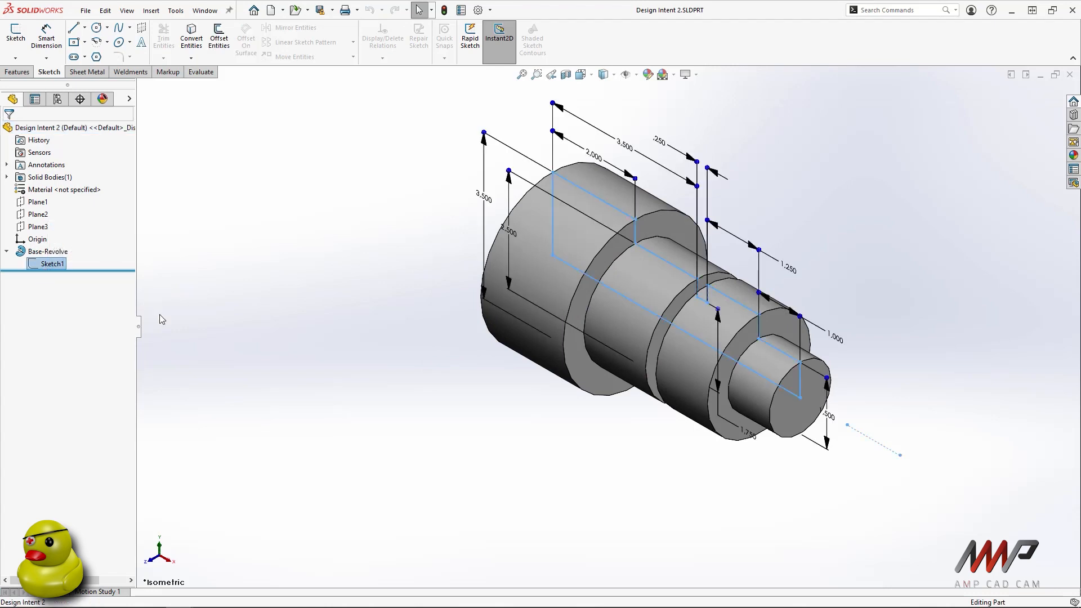
{"action": "left_click", "coordinate": [466, 322]}
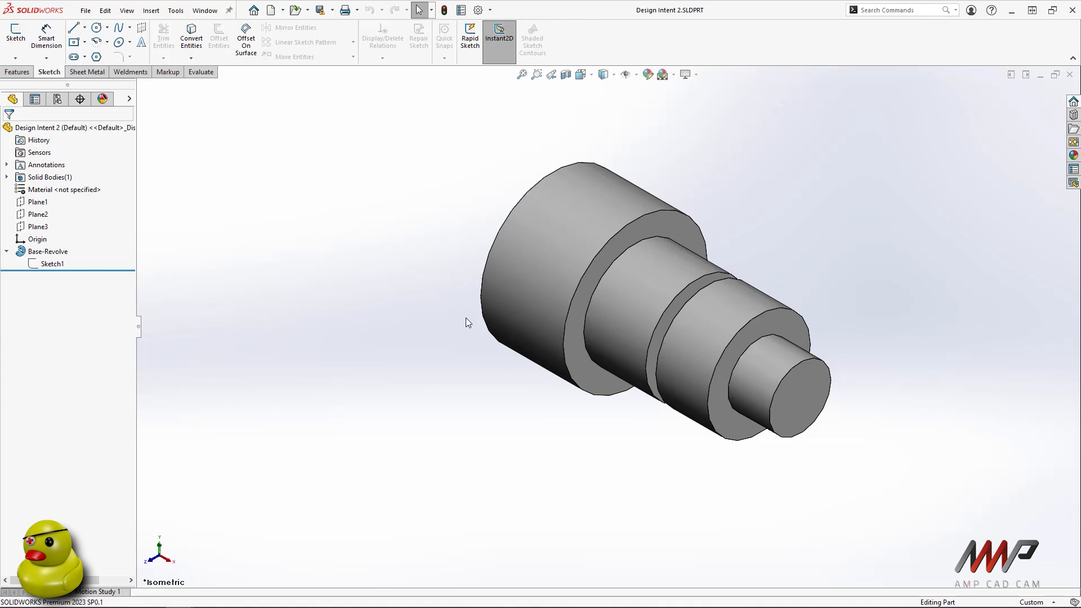
{"action": "left_click", "coordinate": [1070, 75]}
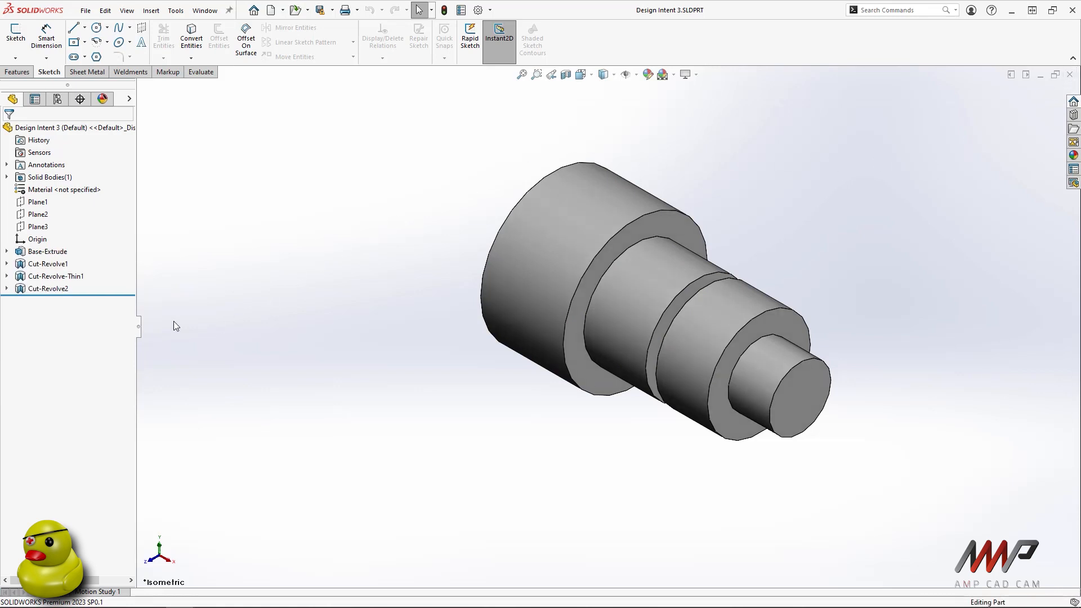
Step: Use the rollback bar on the feature history of Design Intent 3, leaving it below Cut-Revolve2, and close the part without saving
{"action": "mouse_move", "coordinate": [125, 294]}
{"action": "left_mouse_down"}
{"action": "mouse_move", "coordinate": [109, 261]}
{"action": "mouse_move", "coordinate": [110, 295]}
{"action": "left_mouse_up"}
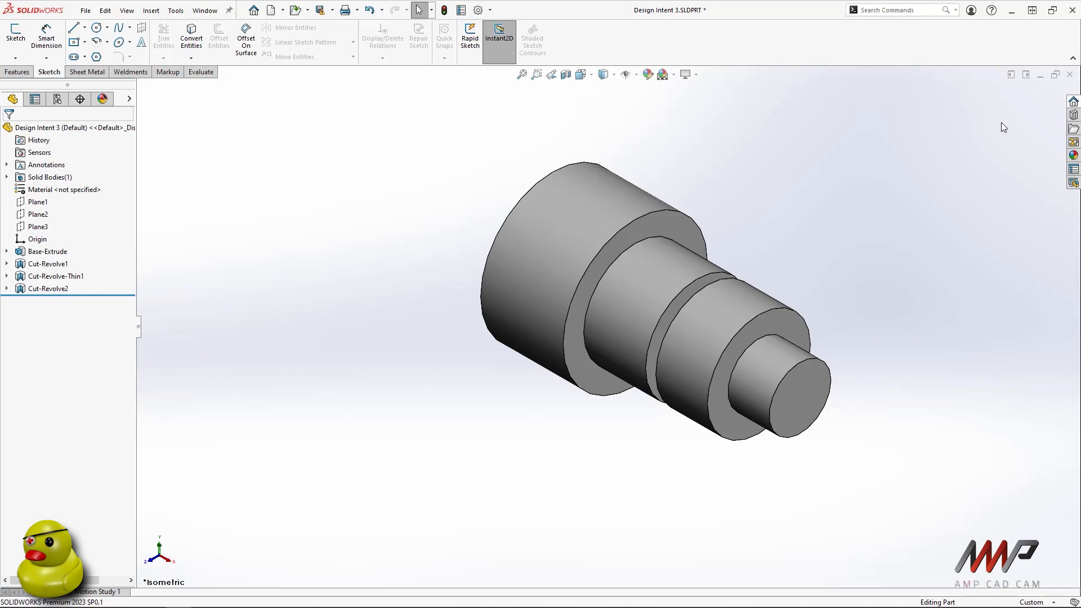
{"action": "left_click", "coordinate": [1070, 75]}
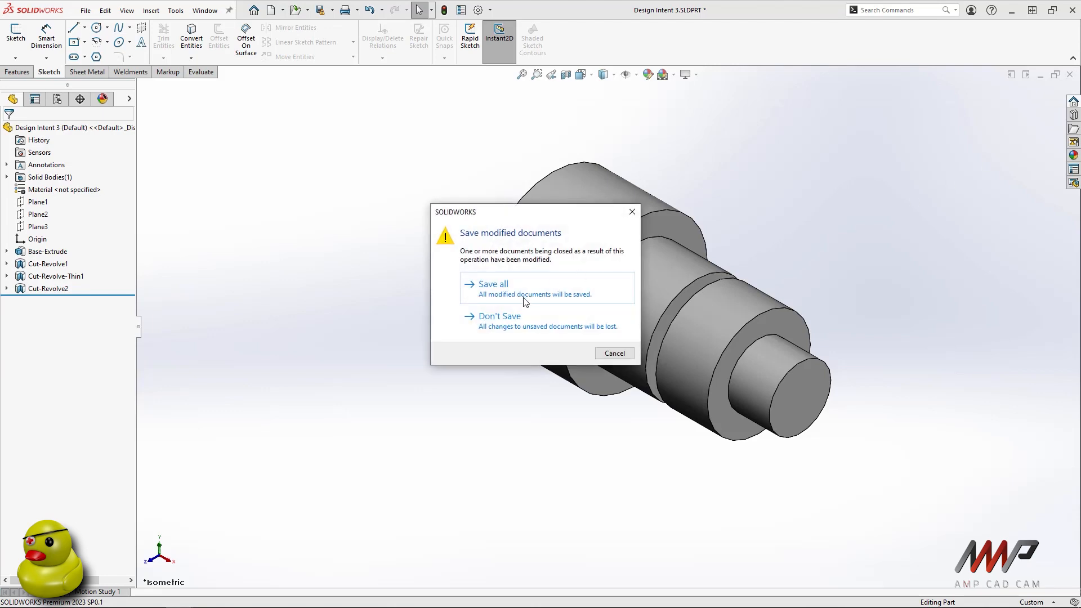
{"action": "left_click", "coordinate": [526, 316]}
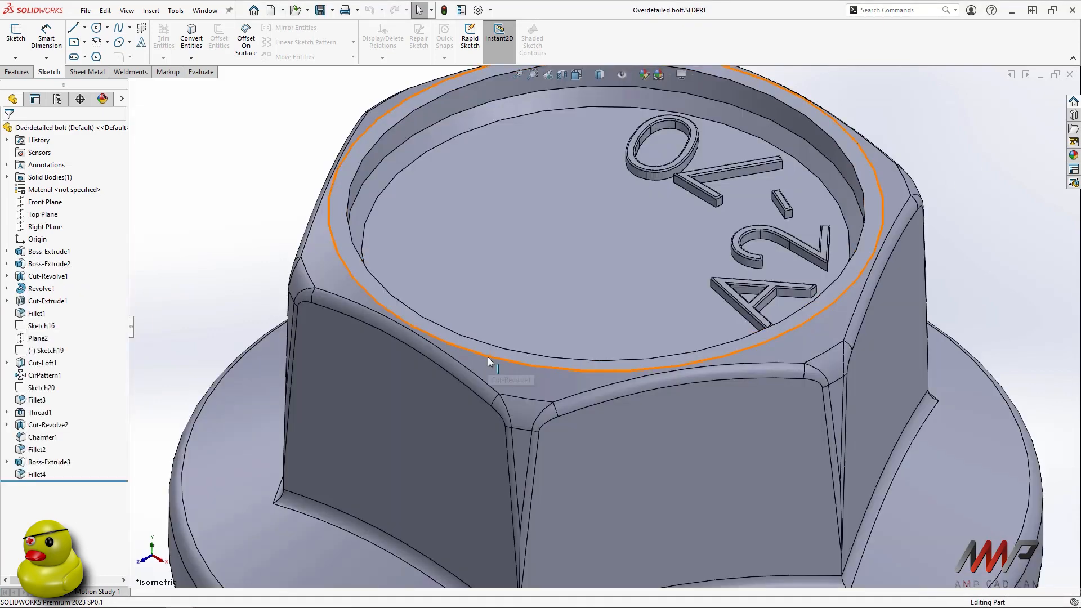
Step: Inspect the whole Overdetailed bolt, including the underside of its flange, restore the isometric view and close the part
{"action": "key", "text": "f"}
{"action": "key", "text": "f"}
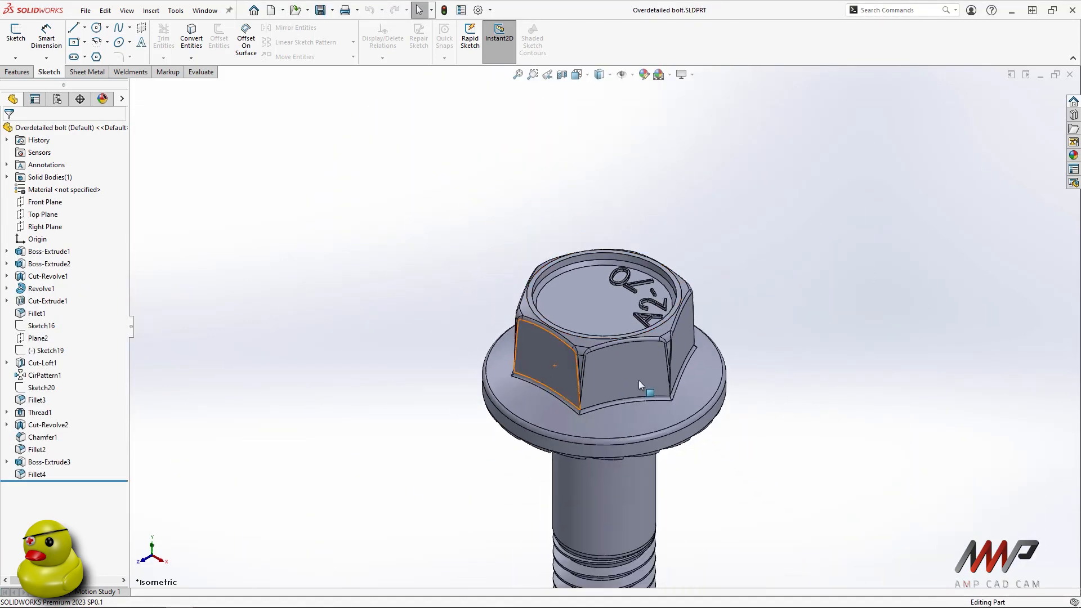
{"action": "middle_click_drag", "start_coordinate": [640, 410], "coordinate": [625, 270]}
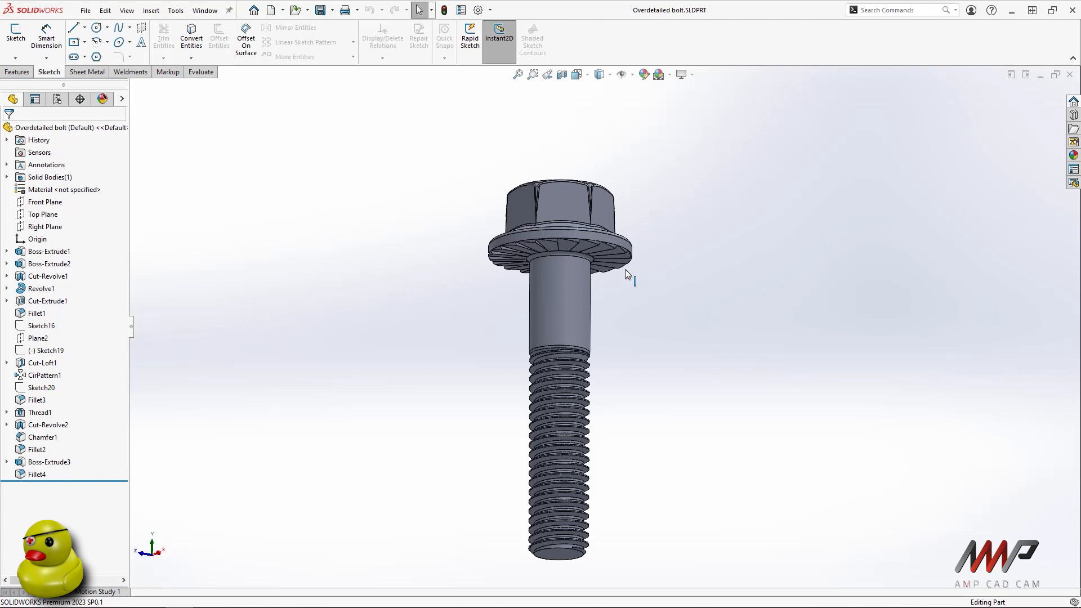
{"action": "key", "text": "ctrl+7"}
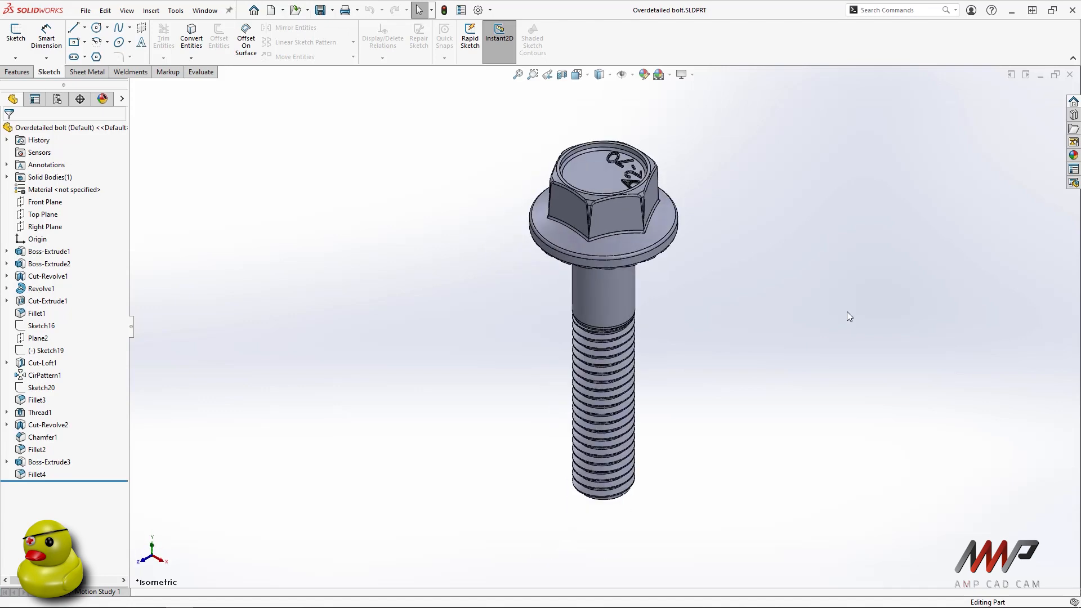
{"action": "left_click", "coordinate": [1070, 75]}
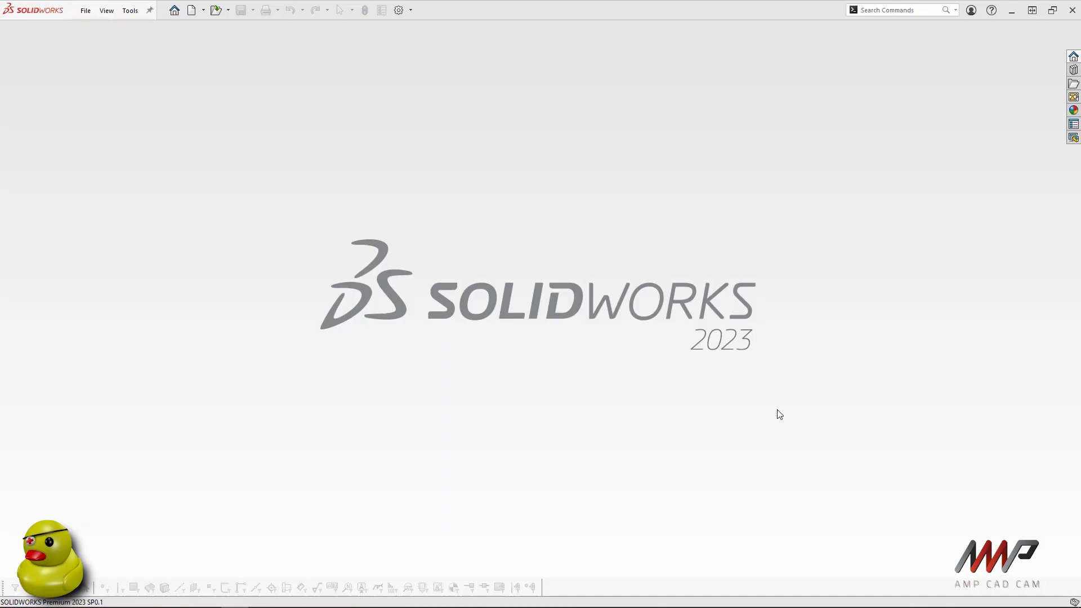
Step: Create a new part document from the Welcome window
{"action": "left_click", "coordinate": [175, 10]}
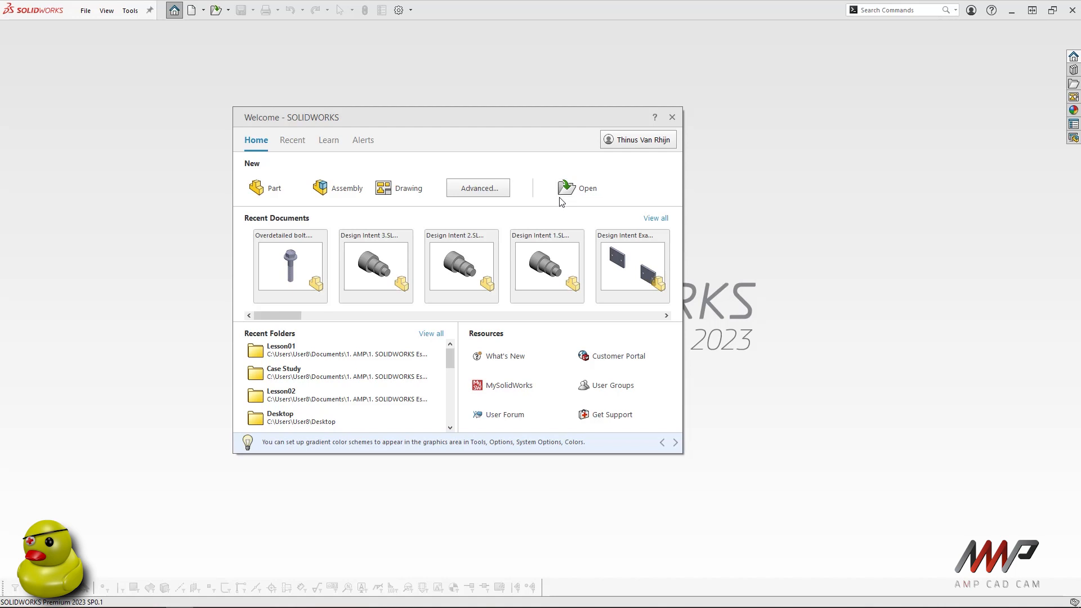
{"action": "left_click", "coordinate": [279, 191]}
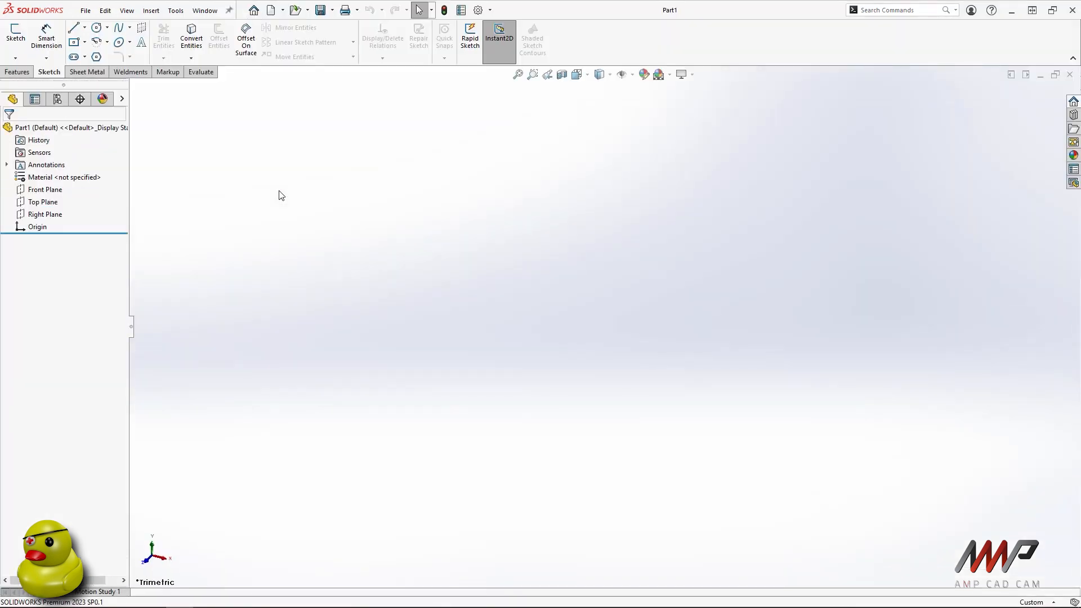
Step: Review the Features, Sketch, Sheet Metal and Weldments command sets and the list of further sets that can be shown
{"action": "left_click", "coordinate": [86, 11]}
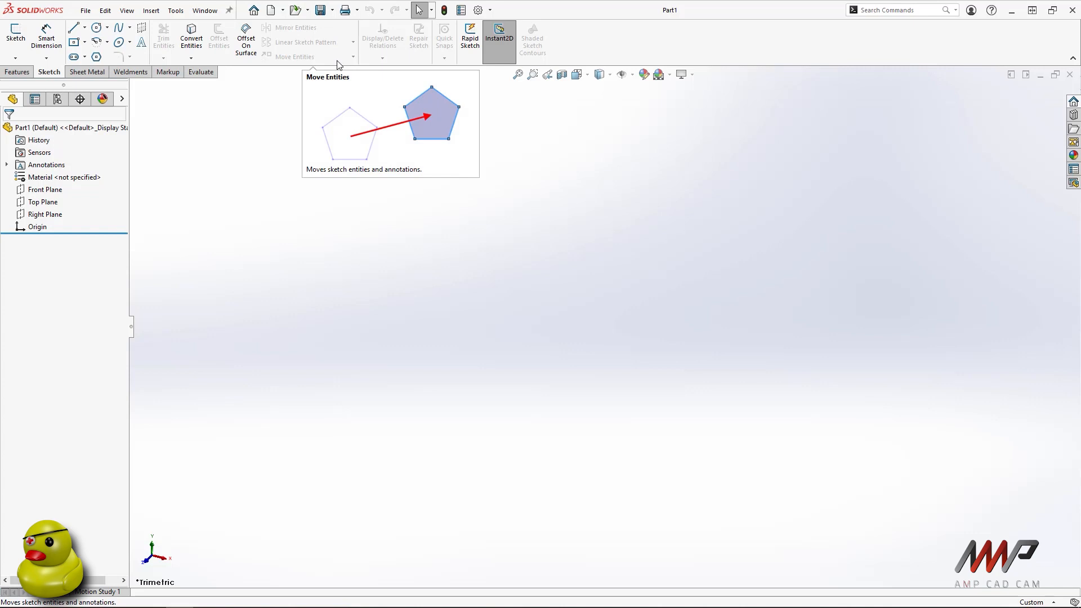
{"action": "left_click", "coordinate": [17, 72]}
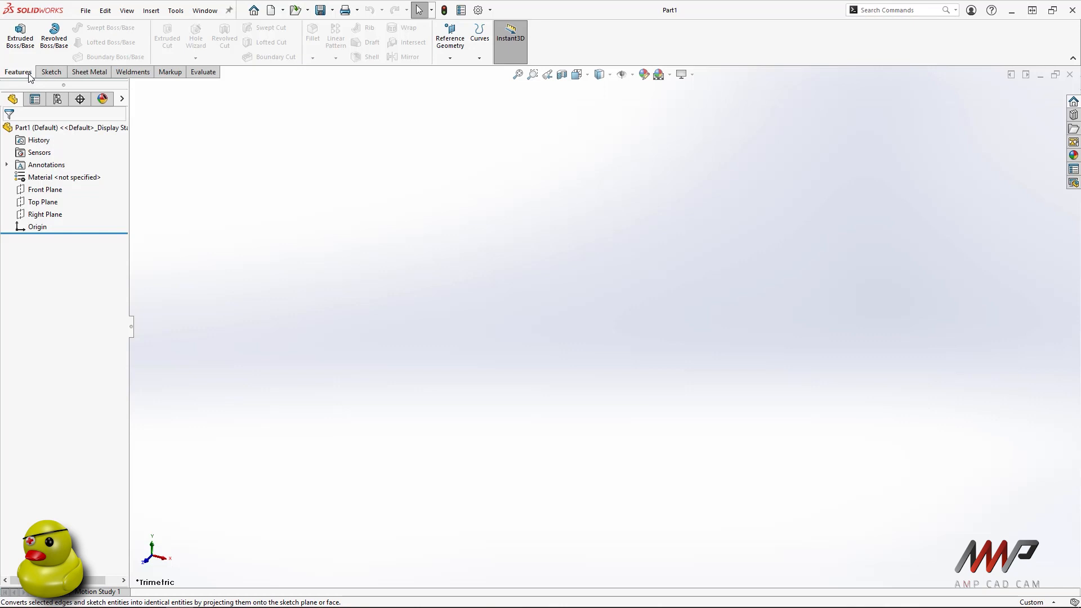
{"action": "left_click", "coordinate": [49, 73]}
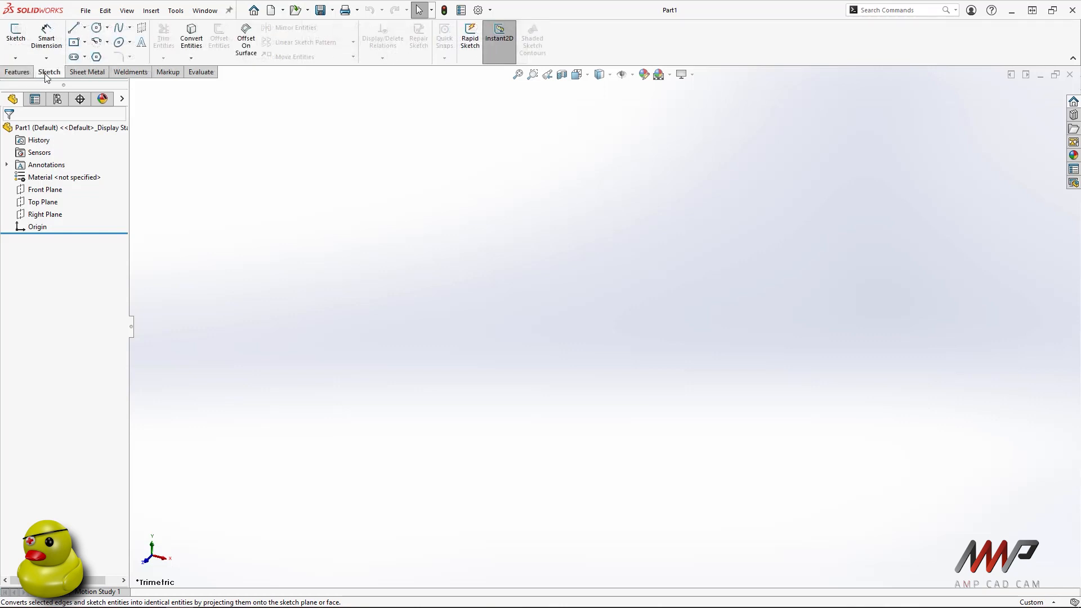
{"action": "left_click", "coordinate": [74, 73]}
{"action": "left_click", "coordinate": [129, 74]}
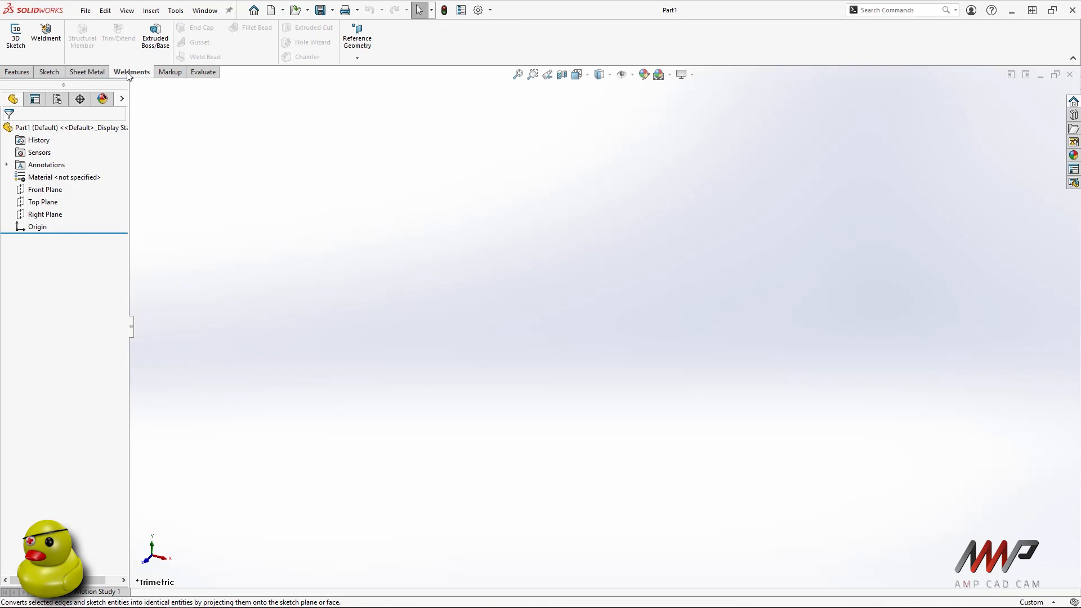
{"action": "right_click", "coordinate": [128, 75]}
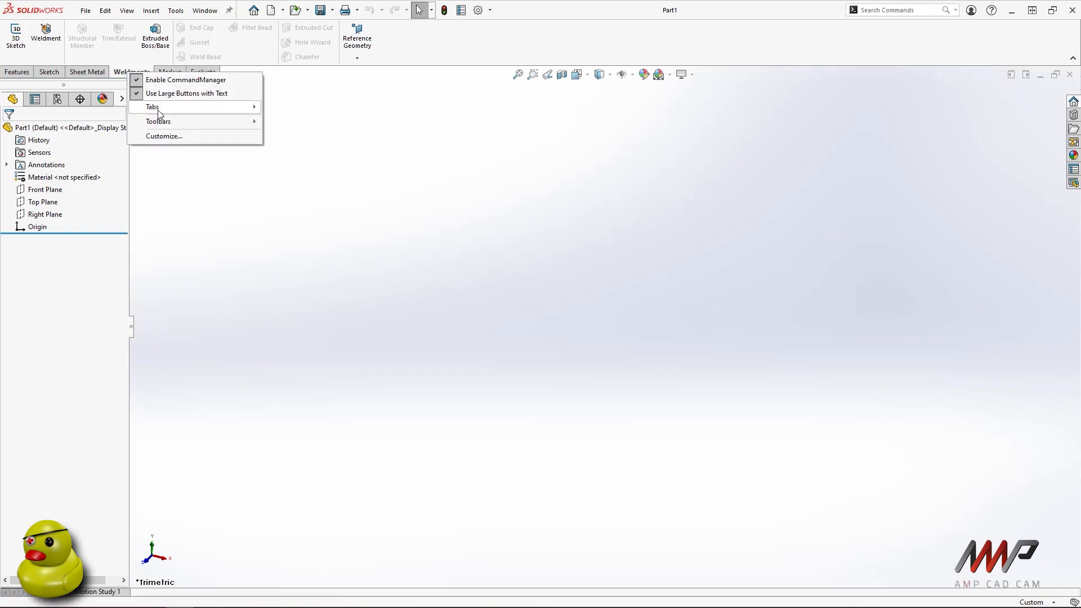
{"action": "mouse_move", "coordinate": [159, 113]}
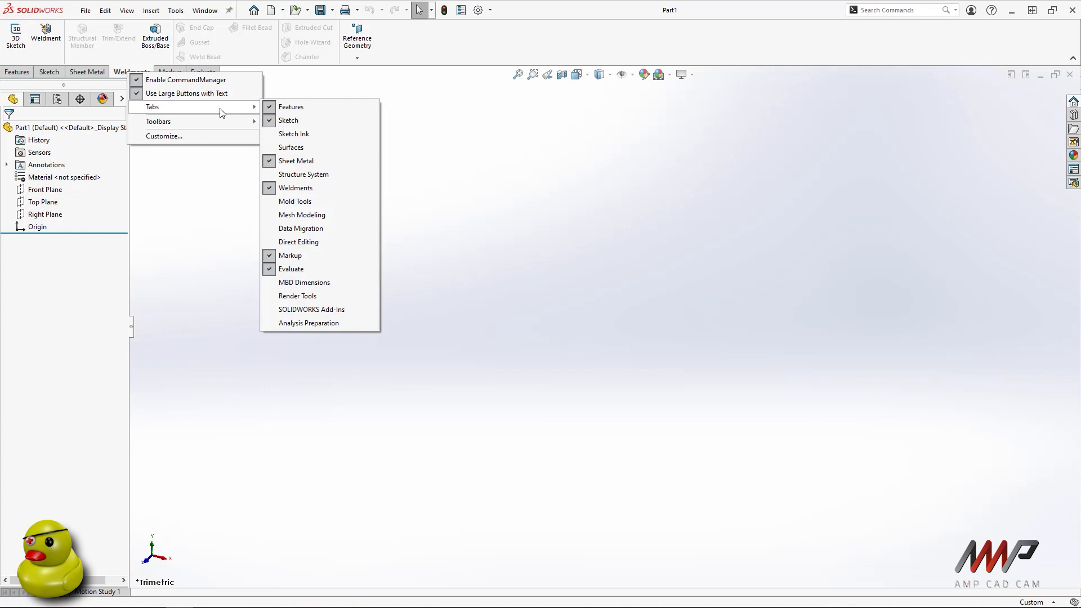
{"action": "left_click", "coordinate": [80, 254]}
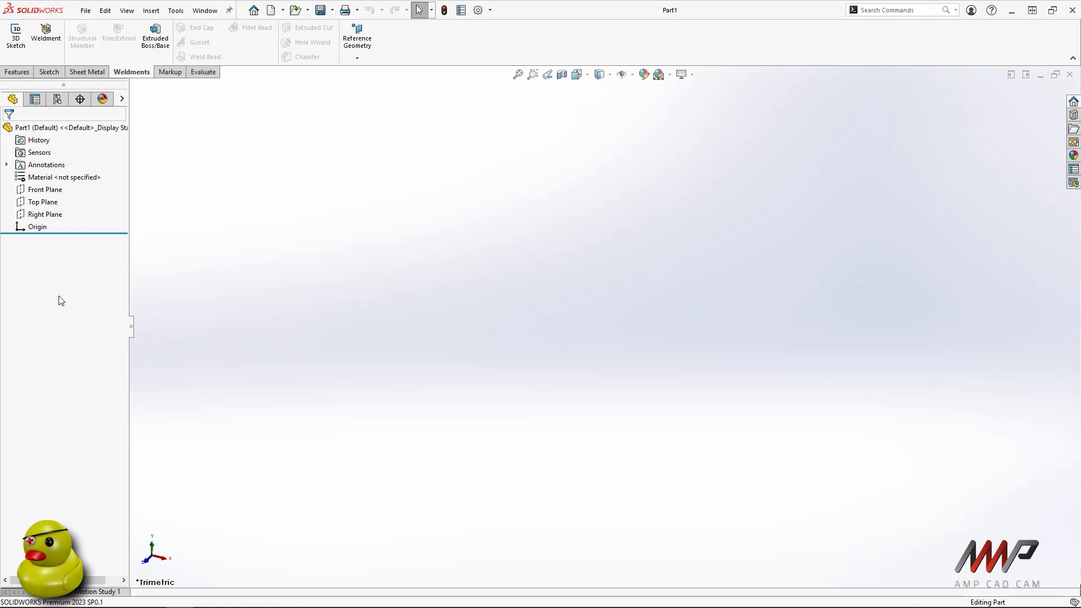
Step: Look through the part's properties, configurations, DimXpert and appearances managers, and return to the feature tree
{"action": "left_click", "coordinate": [36, 100]}
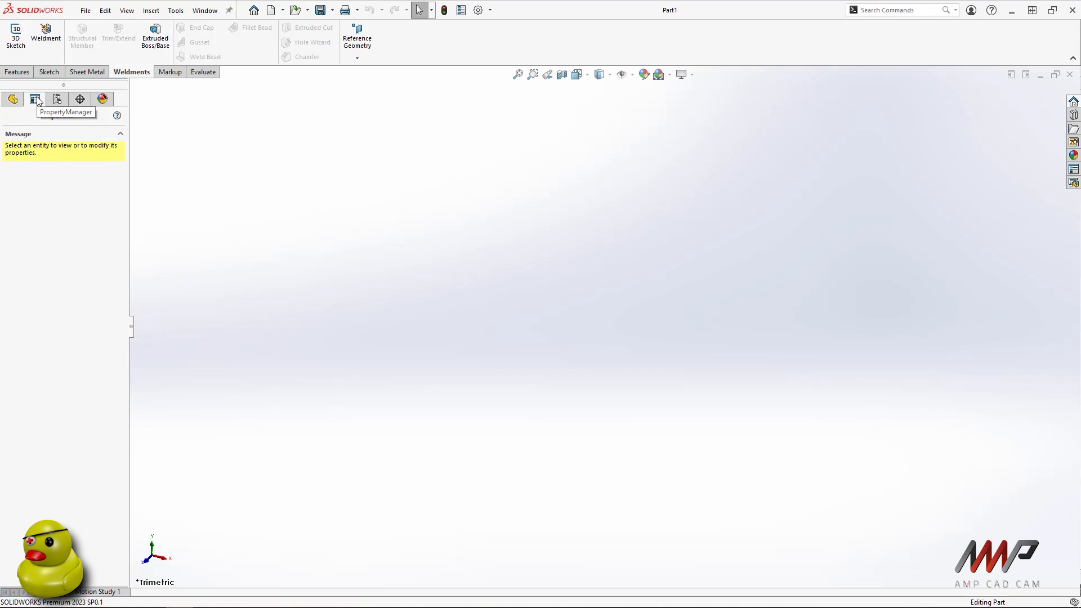
{"action": "left_click", "coordinate": [56, 100]}
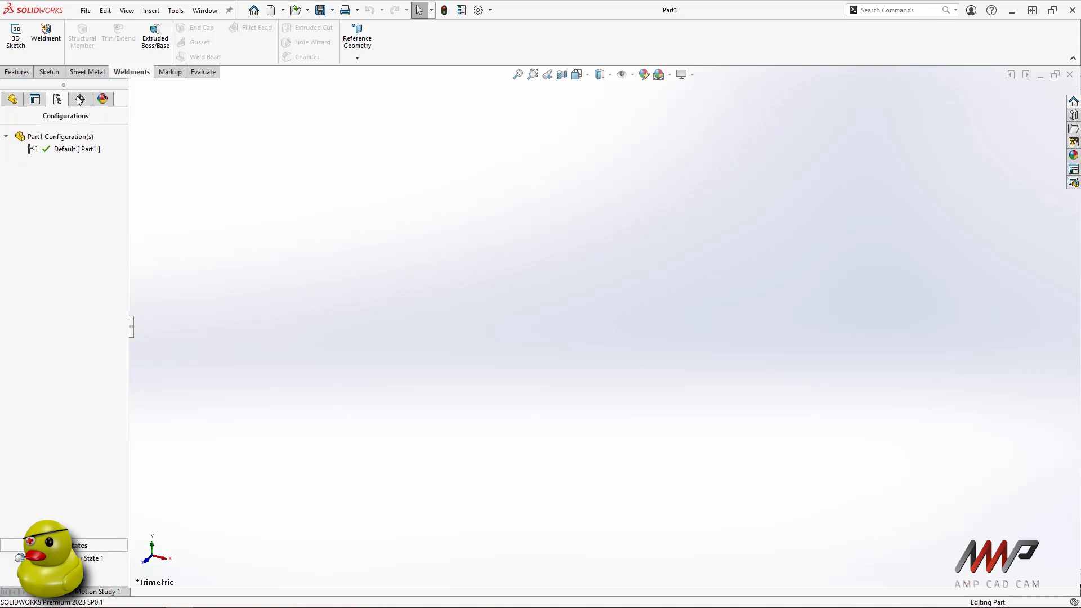
{"action": "left_click", "coordinate": [79, 99]}
{"action": "left_click", "coordinate": [99, 101]}
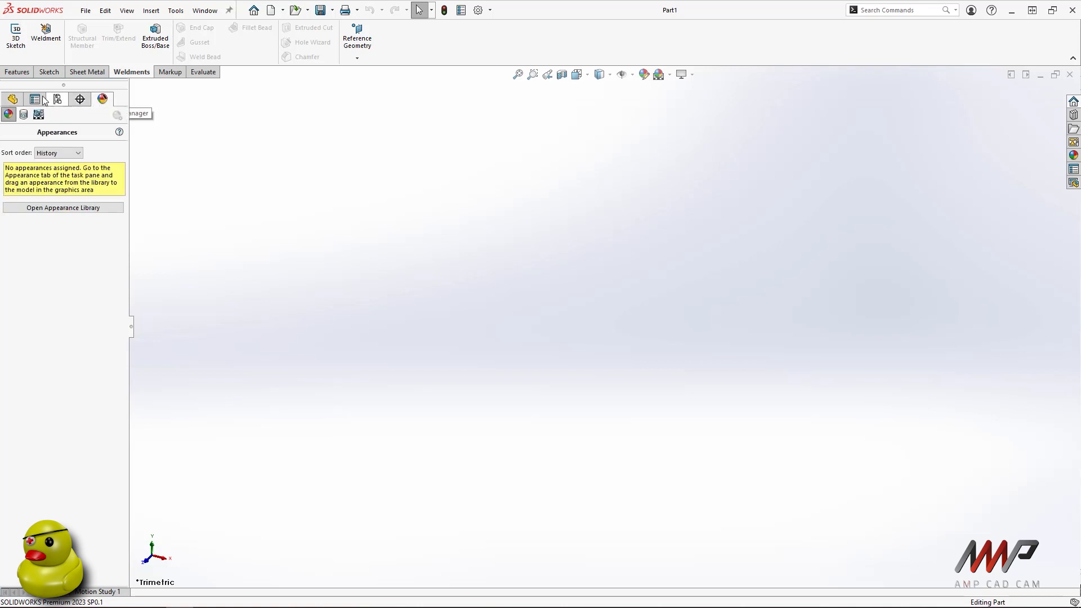
{"action": "left_click", "coordinate": [12, 99]}
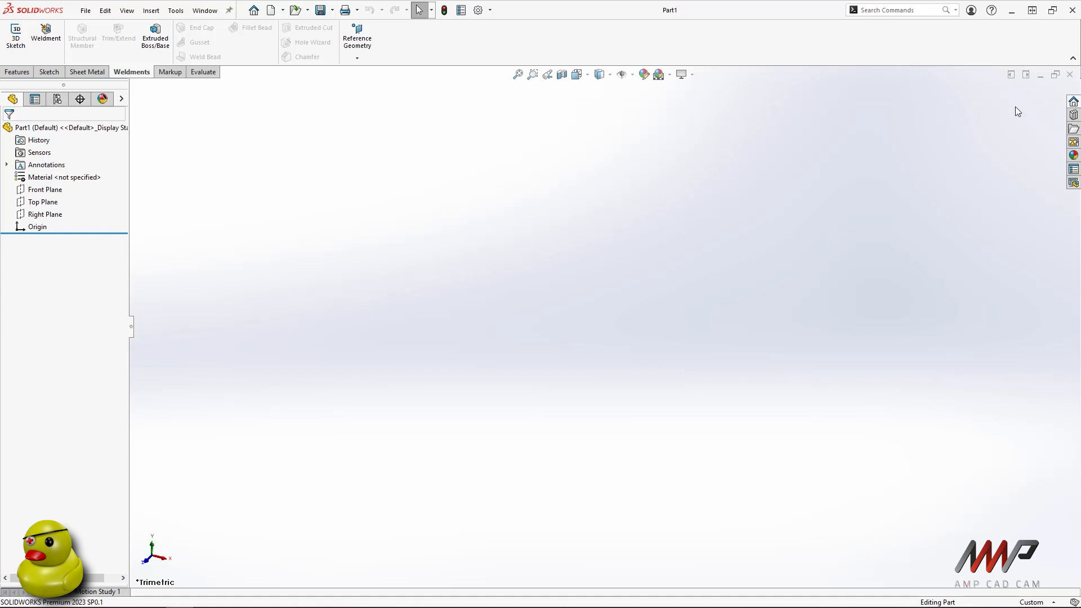
Step: Look through SOLIDWORKS Resources, the Design Library and the File Explorer, pin the task pane open and unpin it again
{"action": "left_click", "coordinate": [1073, 101]}
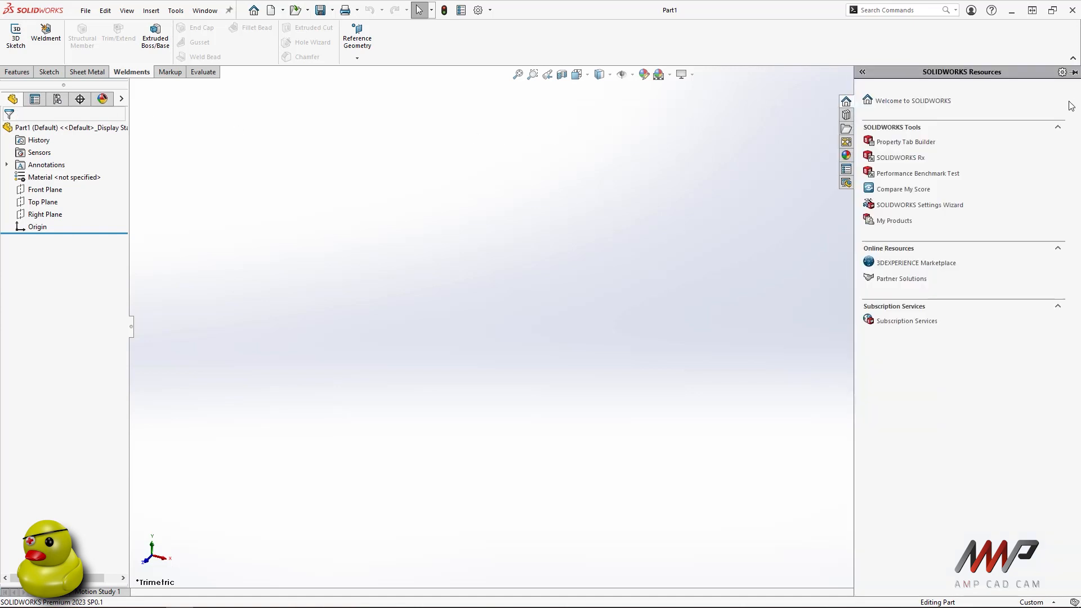
{"action": "left_click", "coordinate": [844, 116]}
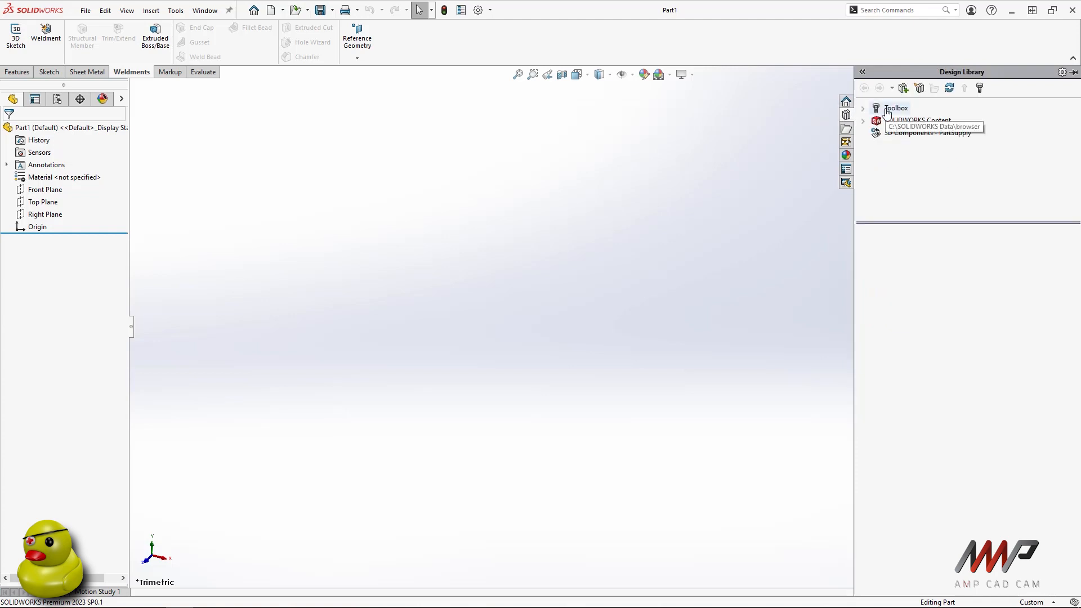
{"action": "left_click", "coordinate": [846, 127]}
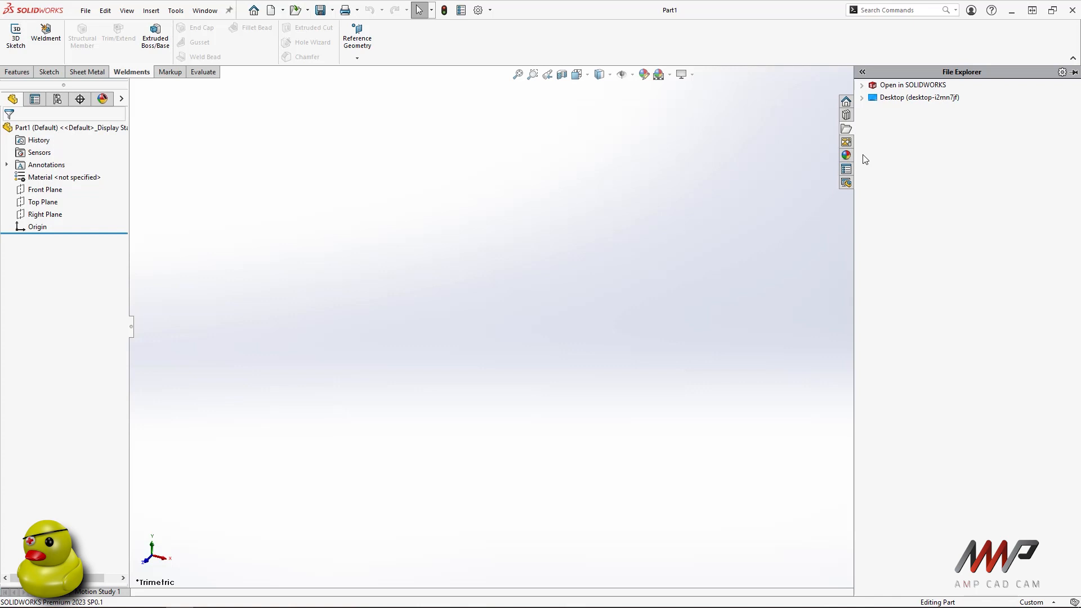
{"action": "left_click", "coordinate": [1074, 72]}
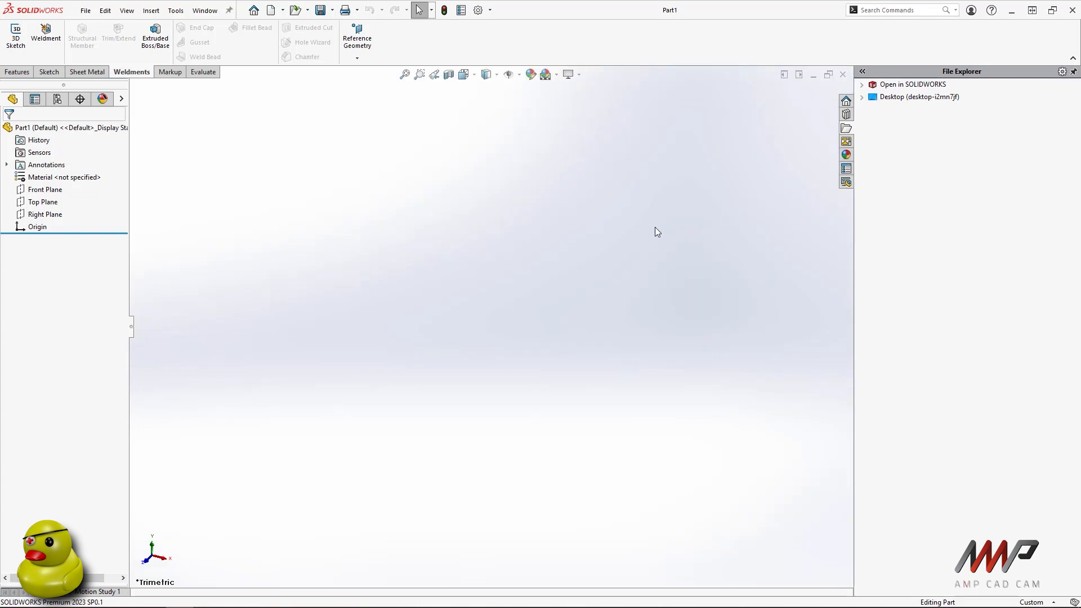
{"action": "left_click", "coordinate": [1074, 72]}
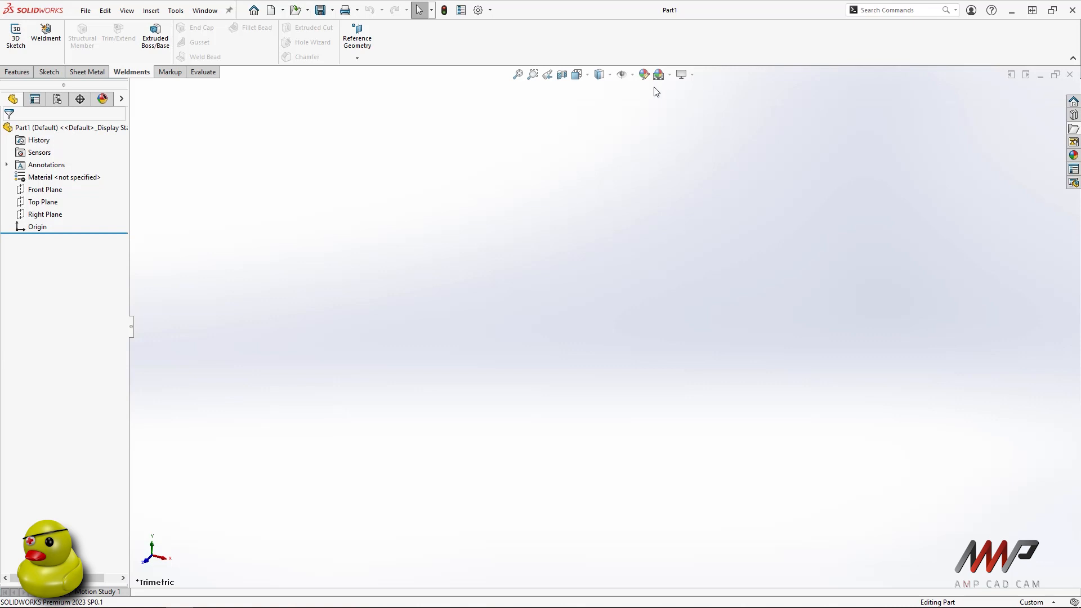
Step: Show the Features command set and open the recent part Feature-based.SLDPRT
{"action": "left_click", "coordinate": [11, 76]}
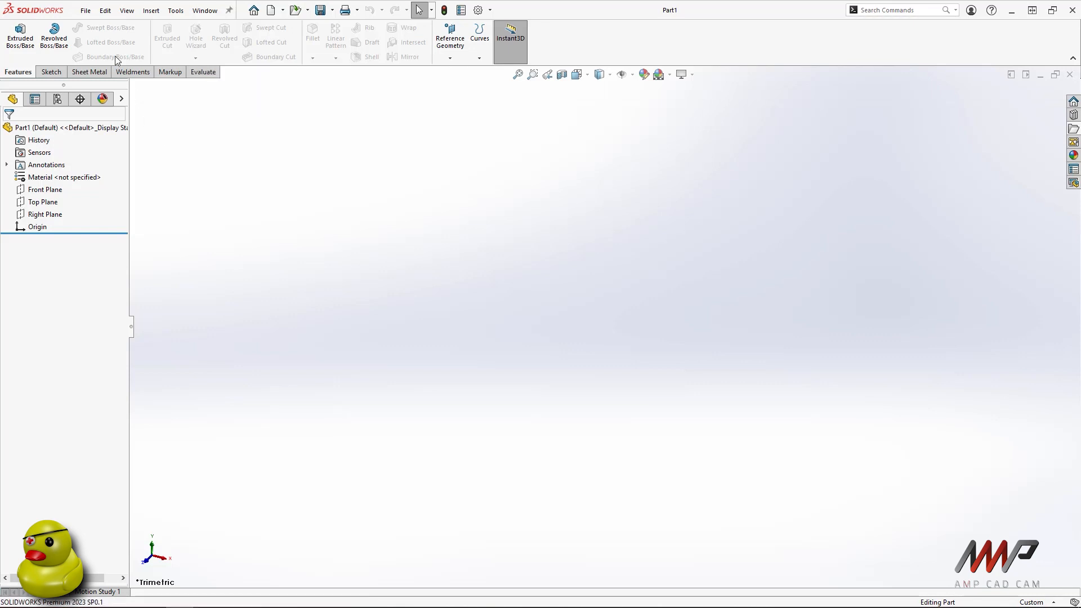
{"action": "left_click", "coordinate": [85, 11]}
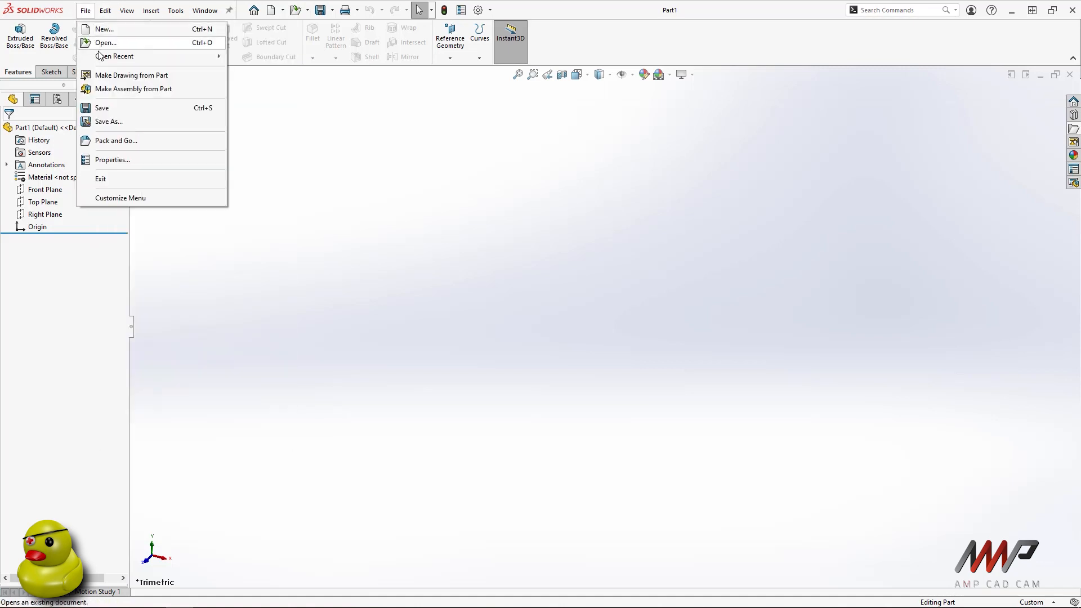
{"action": "mouse_move", "coordinate": [133, 57]}
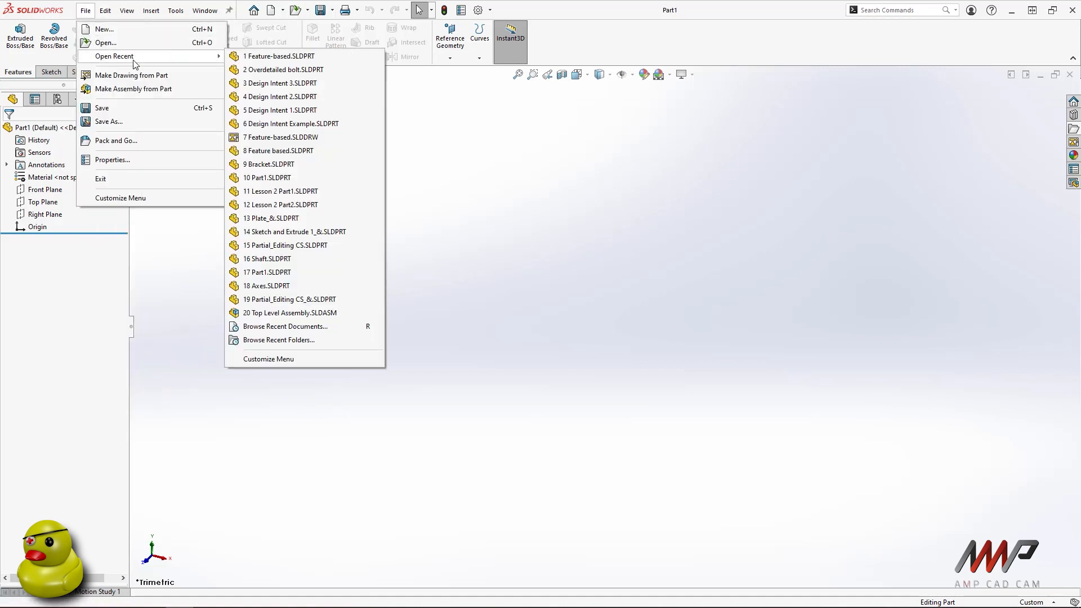
{"action": "left_click", "coordinate": [287, 56]}
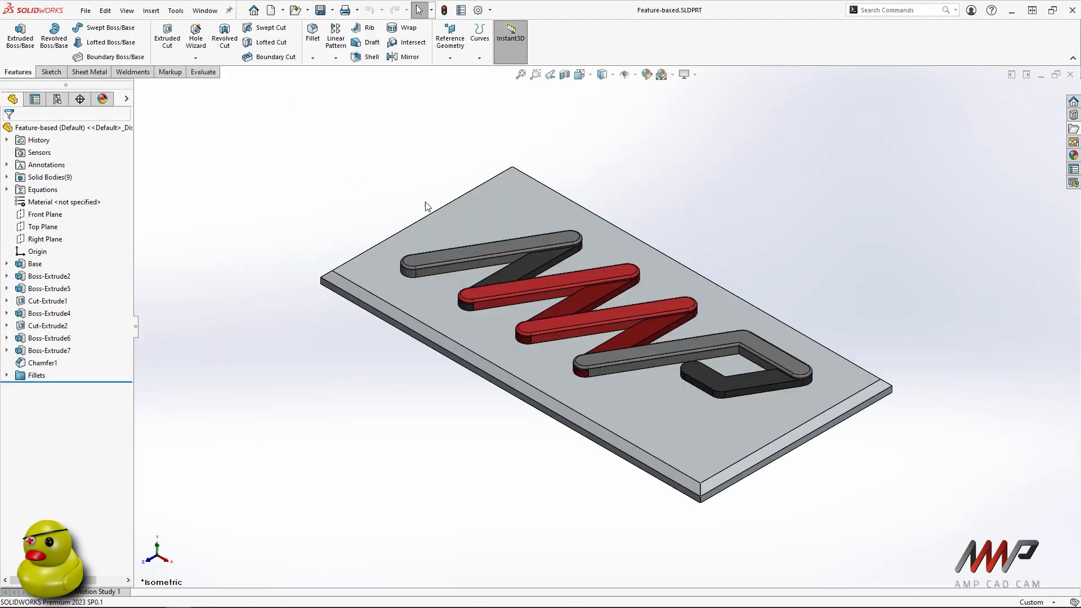
Step: Box-select the whole plate model with its raised logo and clear the selection
{"action": "left_click", "coordinate": [451, 214]}
{"action": "left_click", "coordinate": [395, 204]}
{"action": "left_click_drag", "start_coordinate": [258, 138], "coordinate": [1036, 532]}
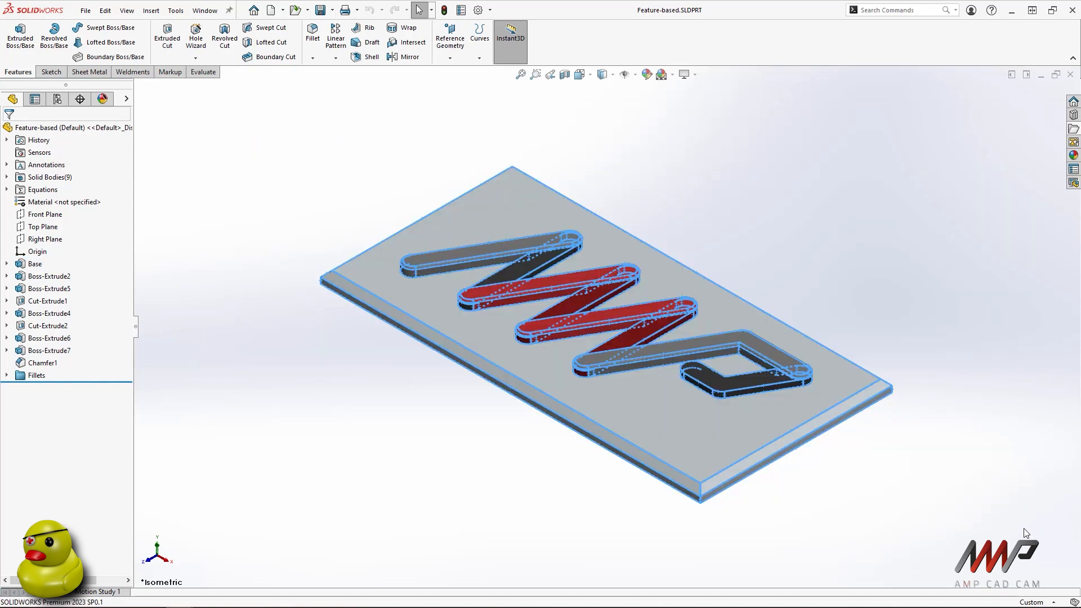
{"action": "left_click", "coordinate": [827, 541]}
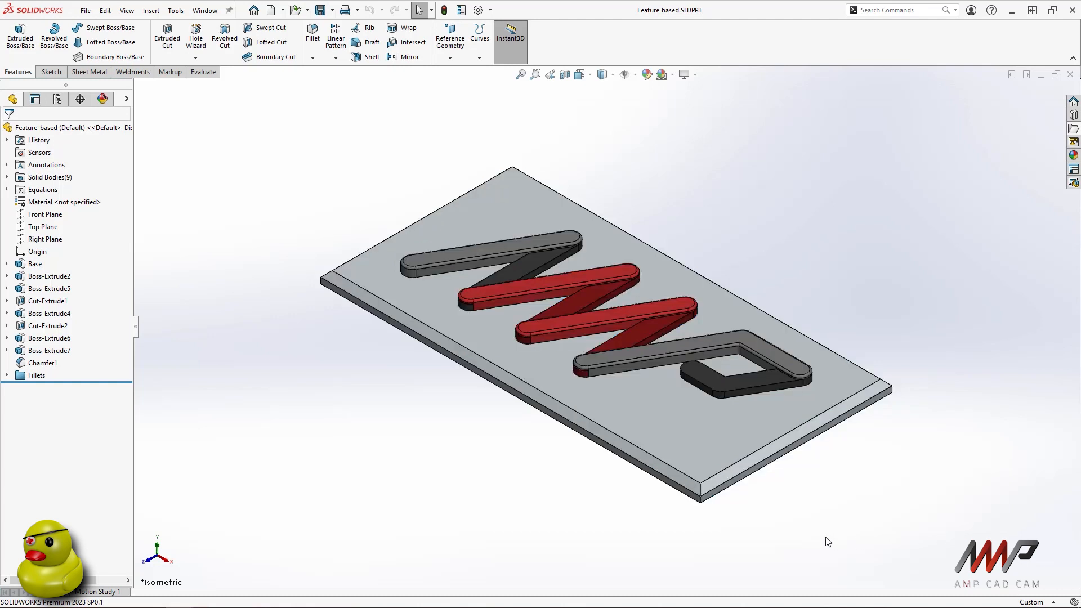
Step: Review the context commands for a Boss-Extrude2 face and the Front Plane, show the face's feature dimensions, and clear the selection
{"action": "right_click", "coordinate": [421, 264]}
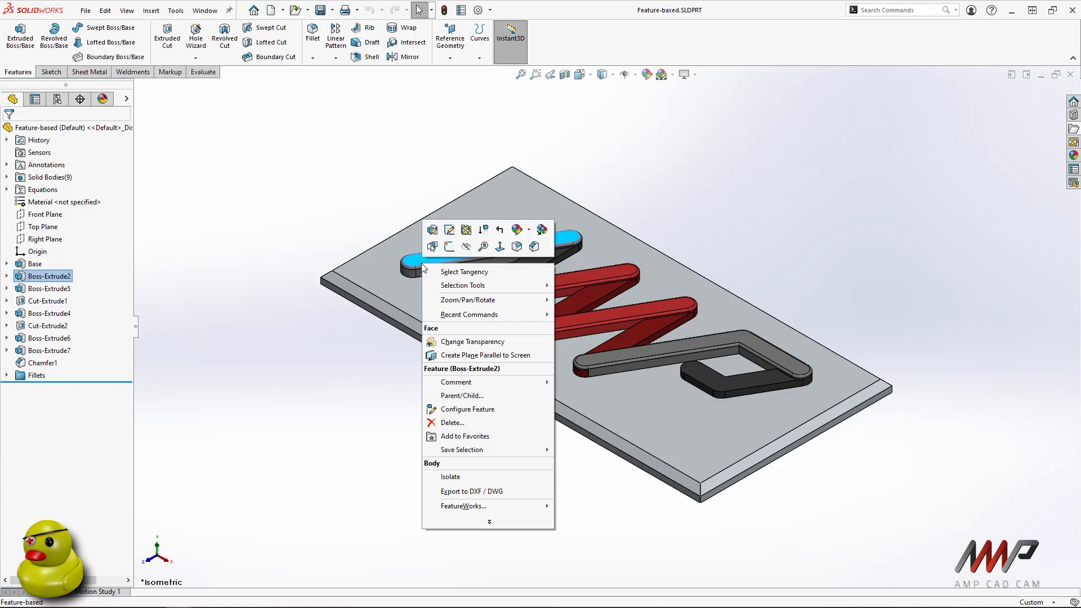
{"action": "left_click", "coordinate": [47, 219]}
{"action": "right_click", "coordinate": [48, 220]}
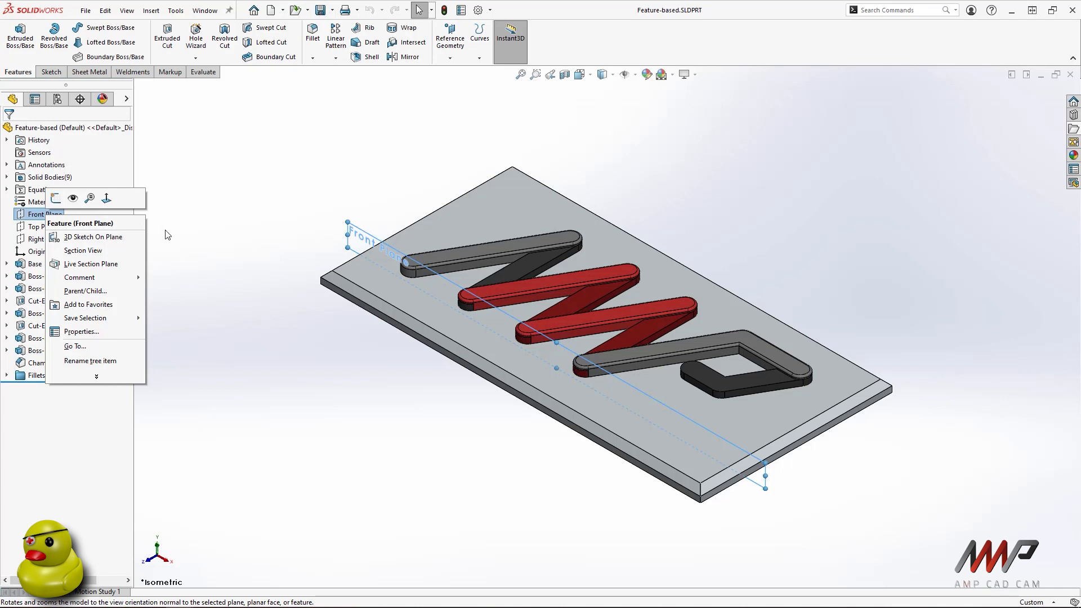
{"action": "left_click", "coordinate": [264, 244]}
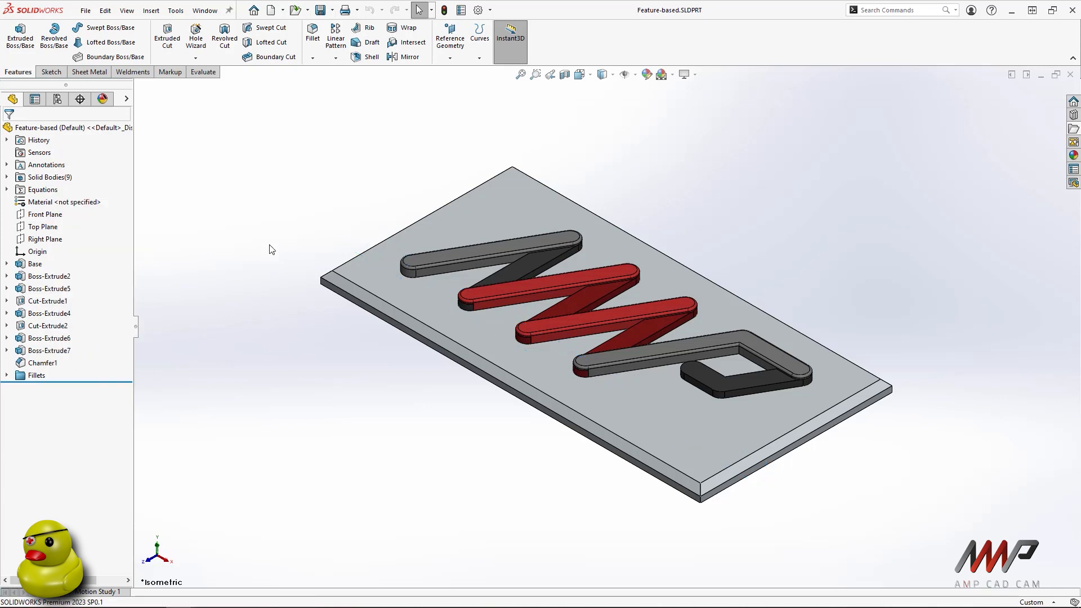
{"action": "left_click", "coordinate": [440, 257]}
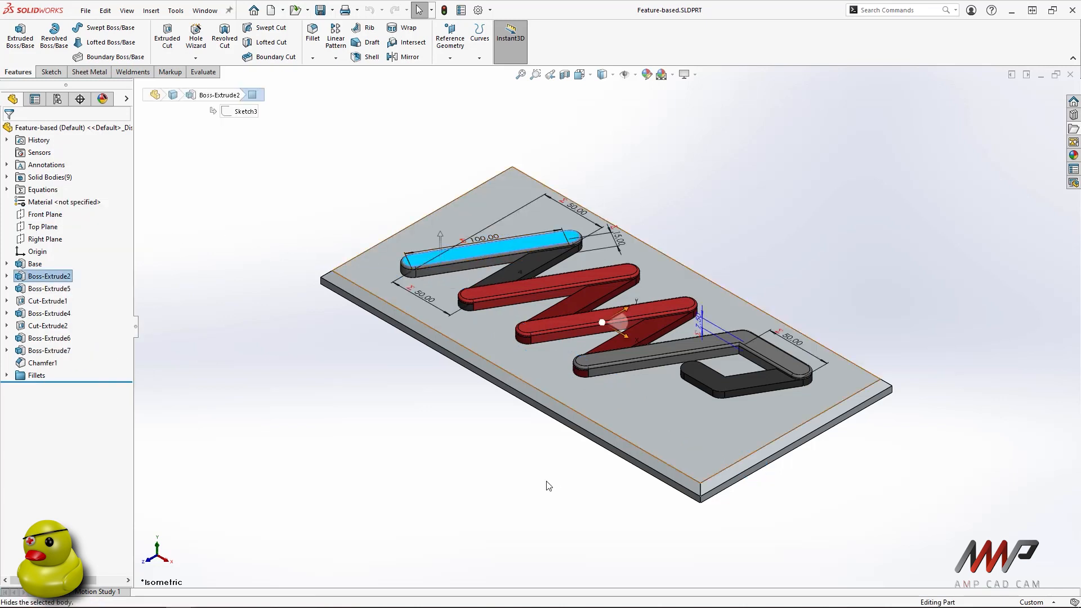
{"action": "left_click", "coordinate": [524, 492]}
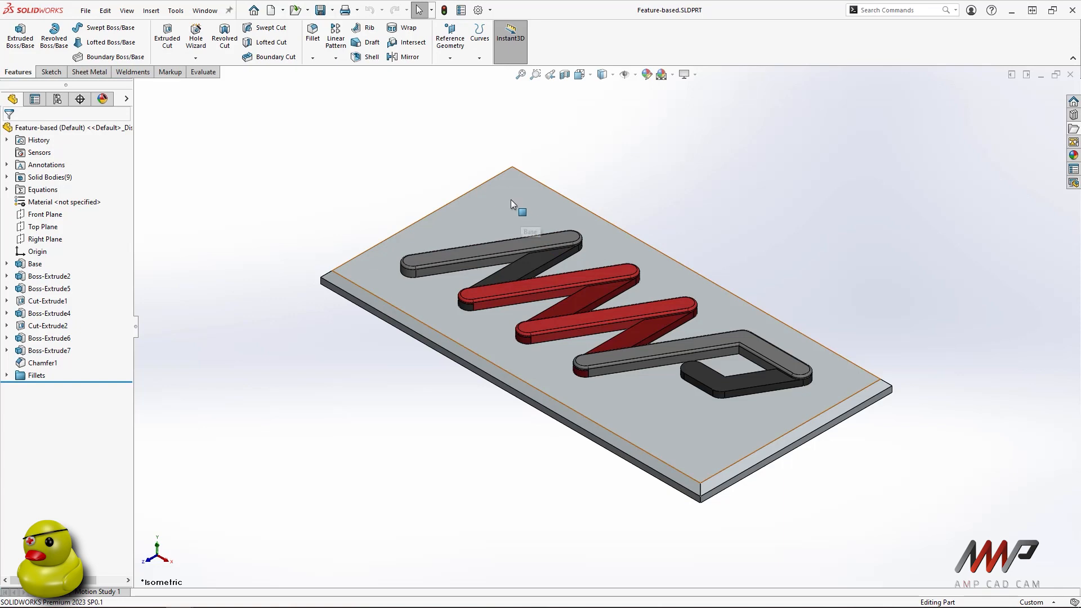
Step: Zoom in on opposite ends of the plate, zoom back out to the whole model, rotate it slightly and pan it
{"action": "scroll", "coordinate": [515, 201], "scroll_direction": "down", "scroll_amount": 5}
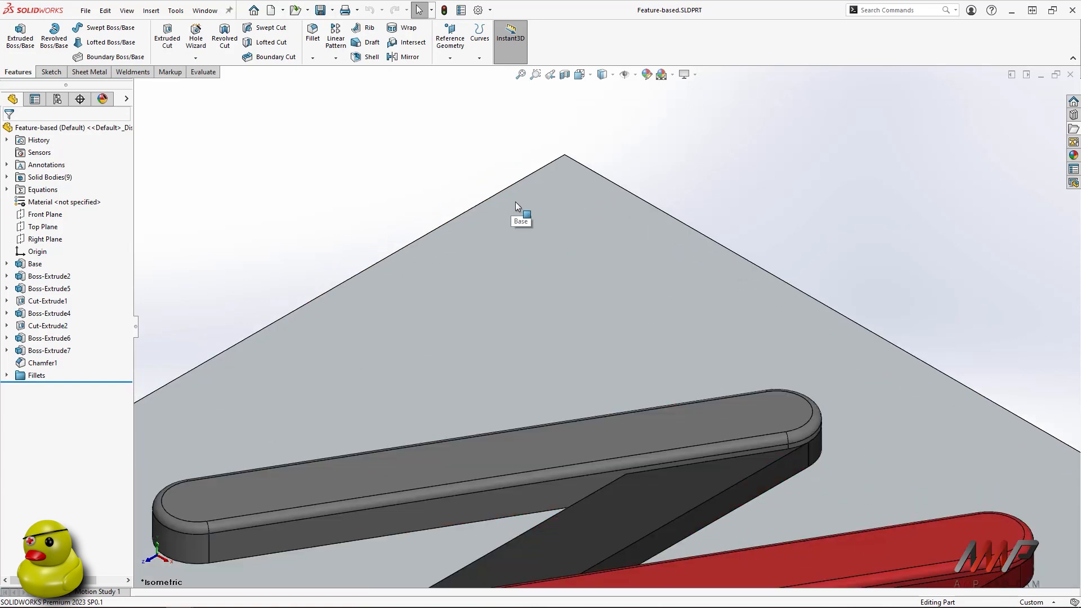
{"action": "scroll", "coordinate": [514, 202], "scroll_direction": "up", "scroll_amount": 3}
{"action": "scroll", "coordinate": [790, 479], "scroll_direction": "down", "scroll_amount": 4}
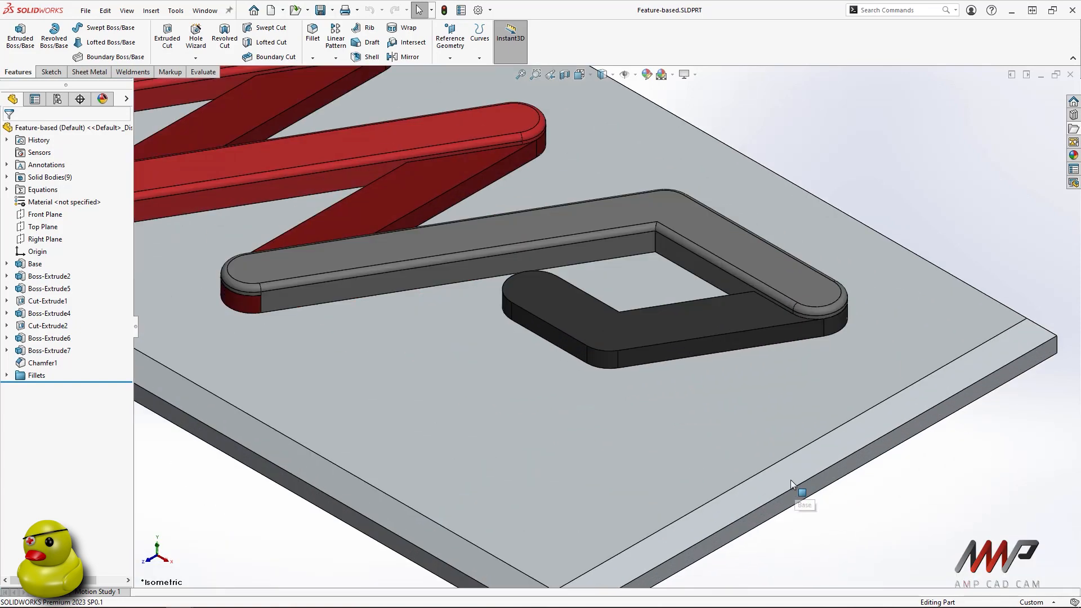
{"action": "scroll", "coordinate": [779, 478], "scroll_direction": "up", "scroll_amount": 1}
{"action": "scroll", "coordinate": [779, 479], "scroll_direction": "up", "scroll_amount": 5}
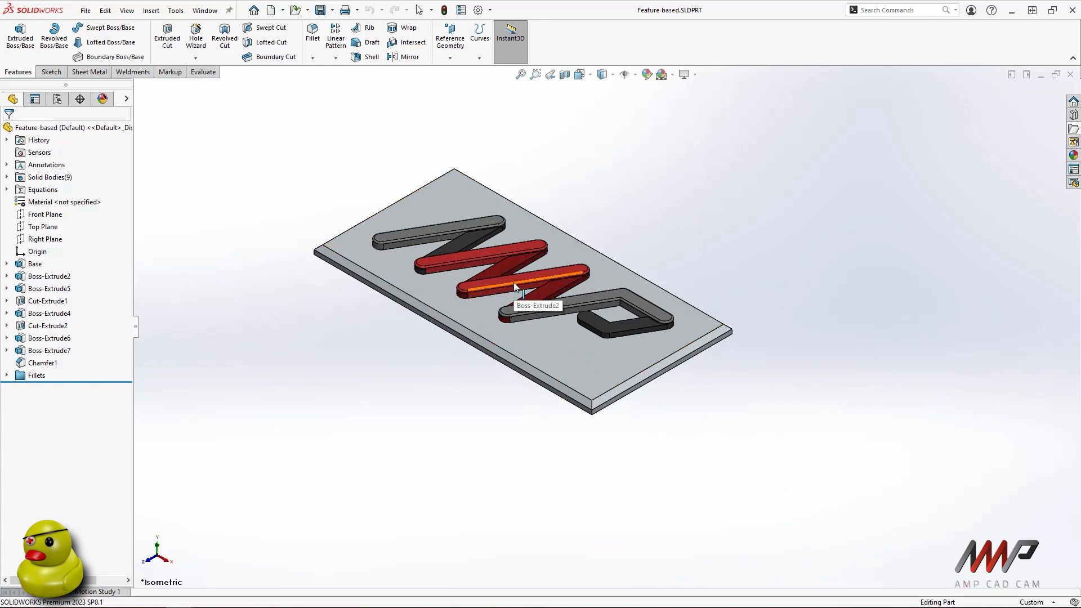
{"action": "middle_click_drag", "start_coordinate": [513, 282], "coordinate": [525, 311]}
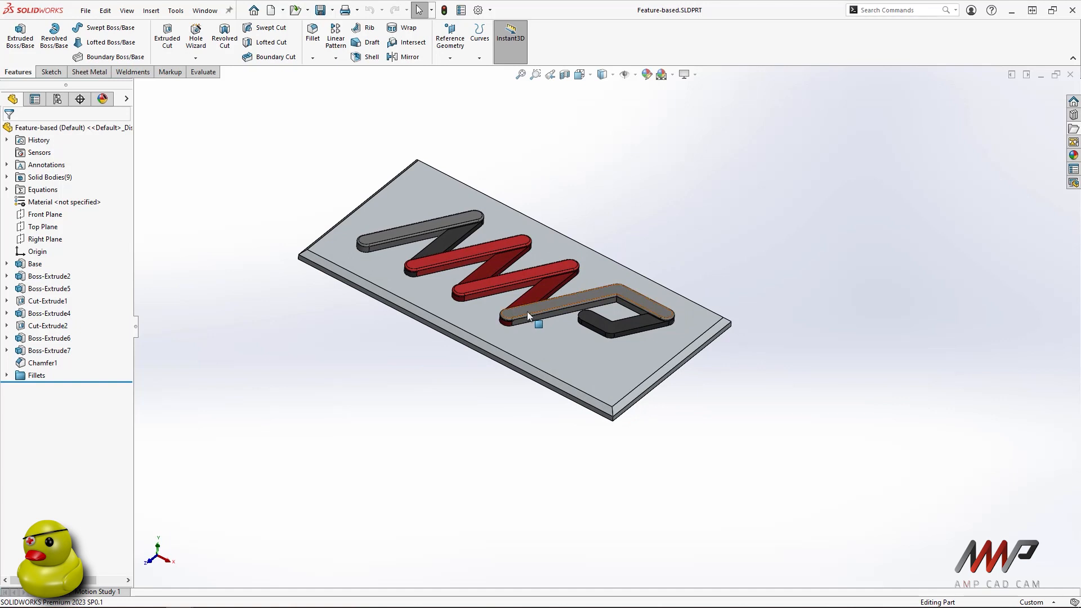
{"action": "middle_click_drag", "start_coordinate": [527, 312], "coordinate": [549, 329], "text": "ctrl"}
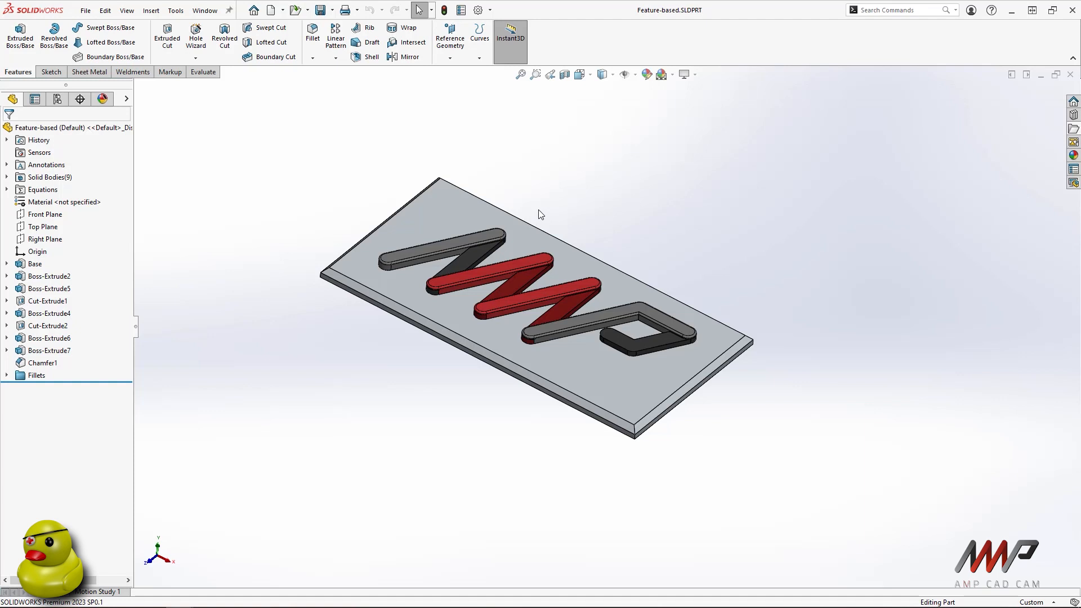
Step: Check the mouse wheel zoom direction setting in the View system options and close the options
{"action": "left_click", "coordinate": [490, 10]}
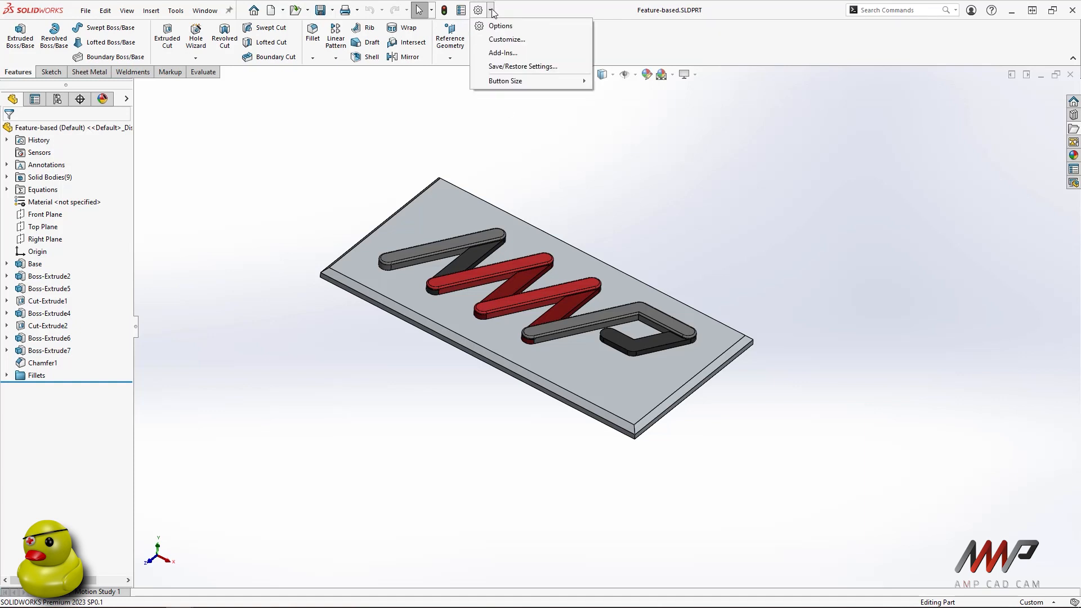
{"action": "left_click", "coordinate": [493, 24]}
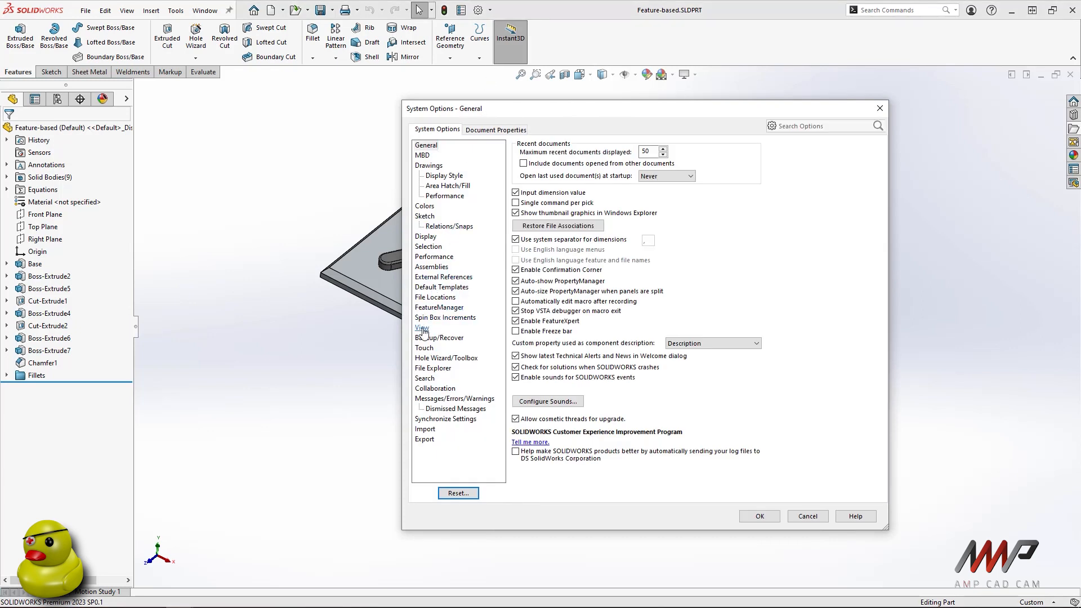
{"action": "left_click", "coordinate": [423, 329]}
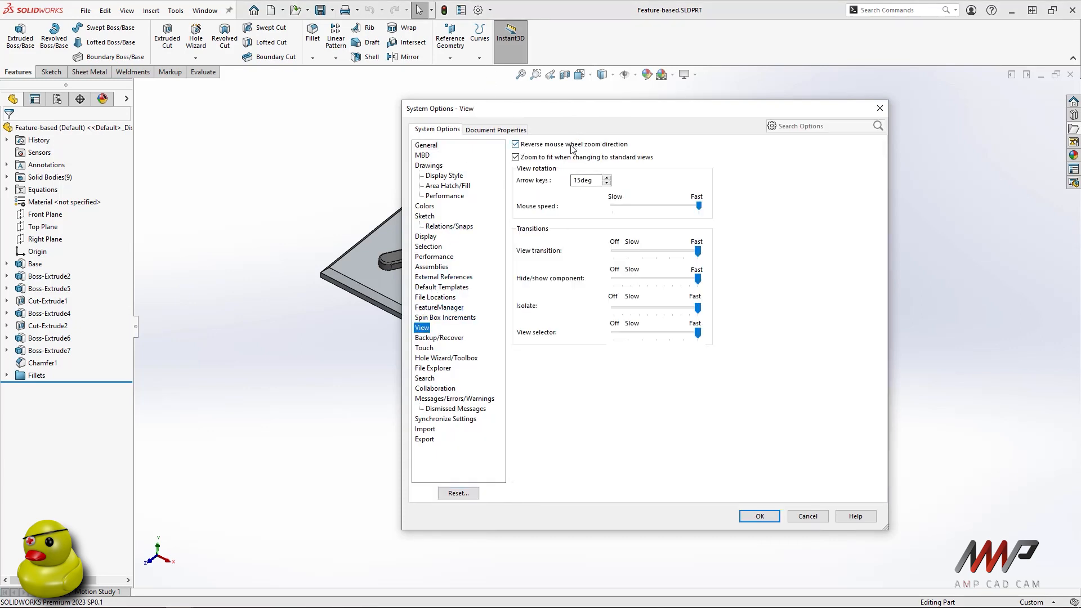
{"action": "left_click", "coordinate": [758, 516]}
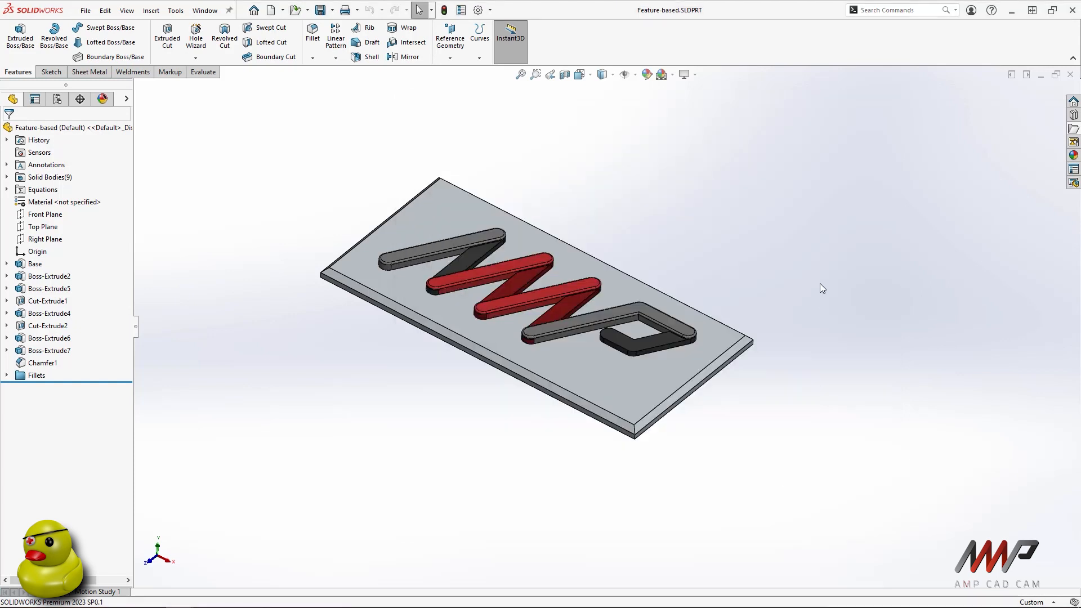
Step: Review the new document types and the Lesson01 folder's files, cancelling both dialogs, and close the Feature-based part
{"action": "mouse_move", "coordinate": [747, 211]}
{"action": "right_mouse_down"}
{"action": "mouse_move", "coordinate": [774, 199]}
{"action": "mouse_move", "coordinate": [744, 187]}
{"action": "mouse_move", "coordinate": [751, 213]}
{"action": "right_mouse_up"}
{"action": "left_click", "coordinate": [85, 10]}
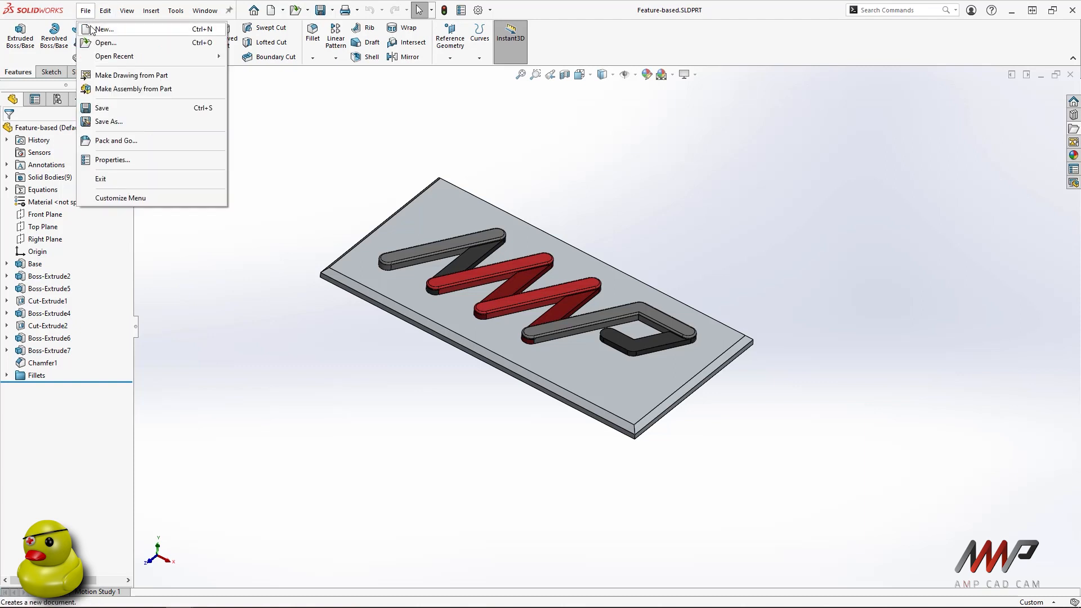
{"action": "left_click", "coordinate": [92, 29]}
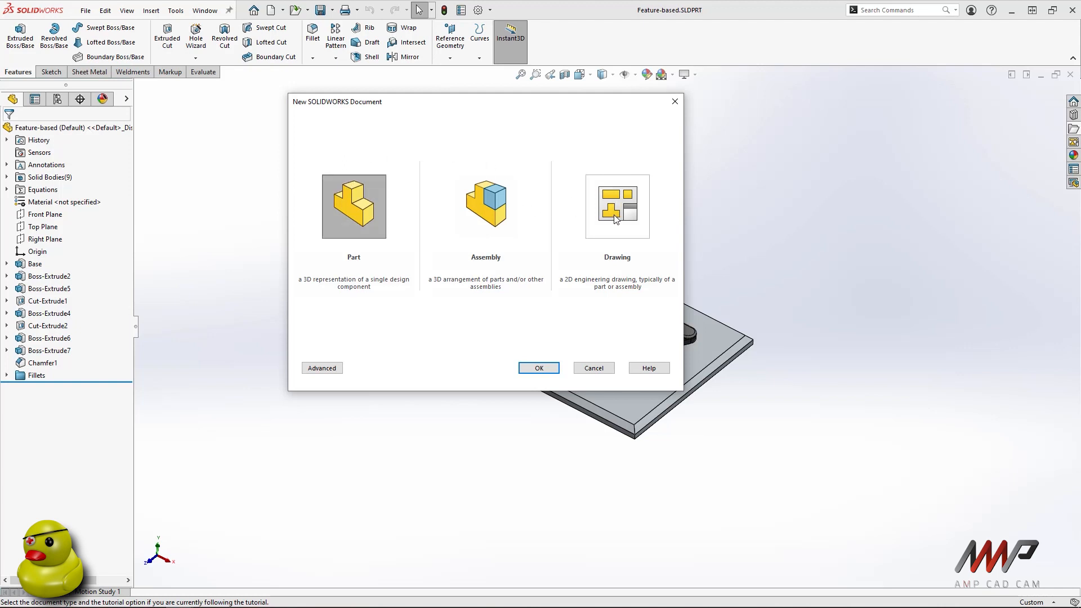
{"action": "left_click", "coordinate": [594, 368]}
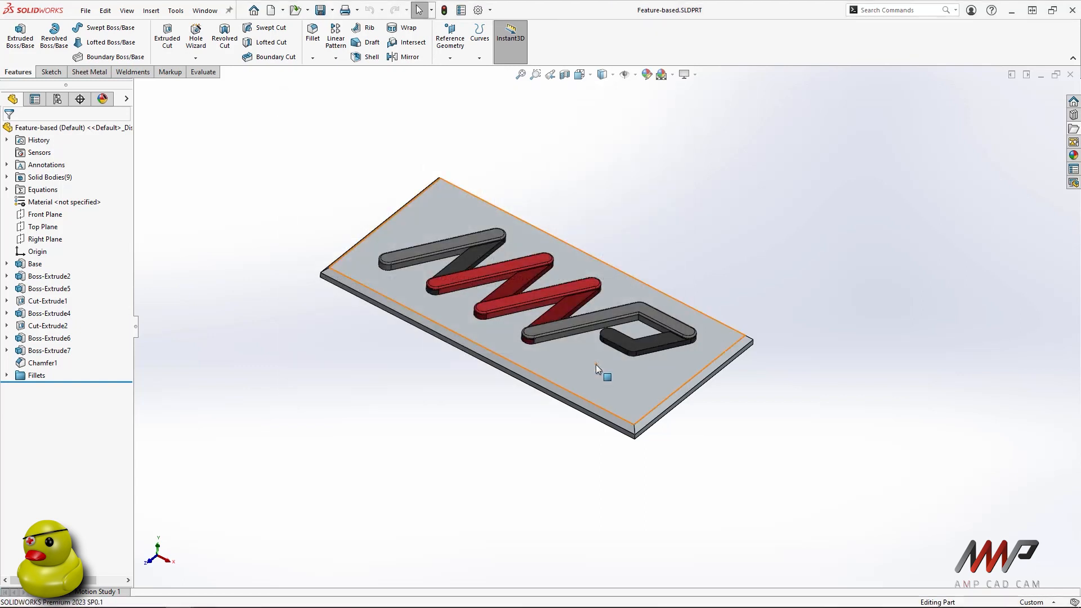
{"action": "left_click", "coordinate": [87, 11]}
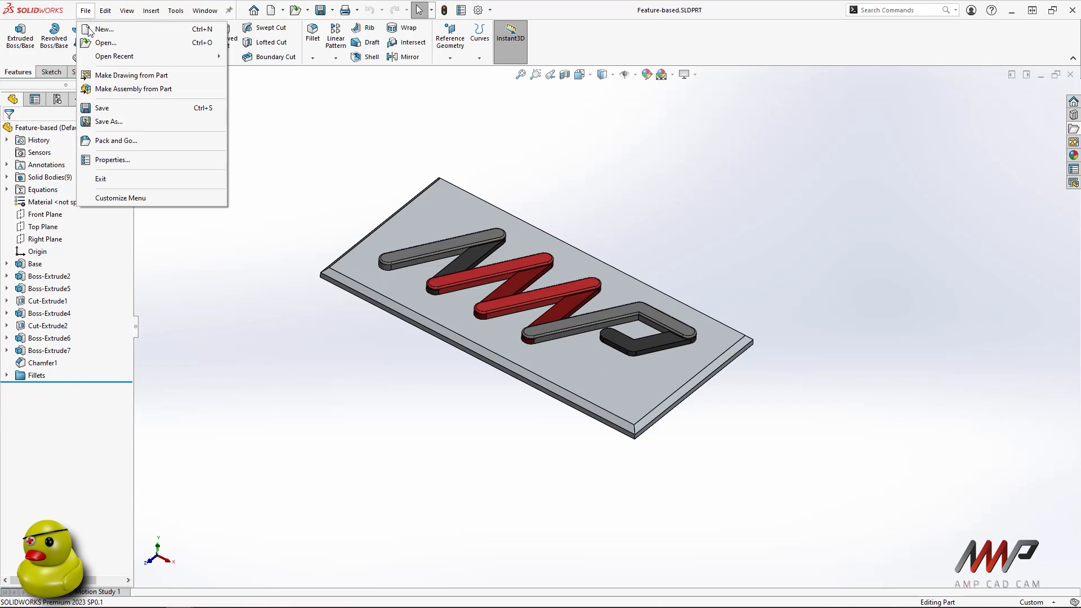
{"action": "left_click", "coordinate": [102, 44]}
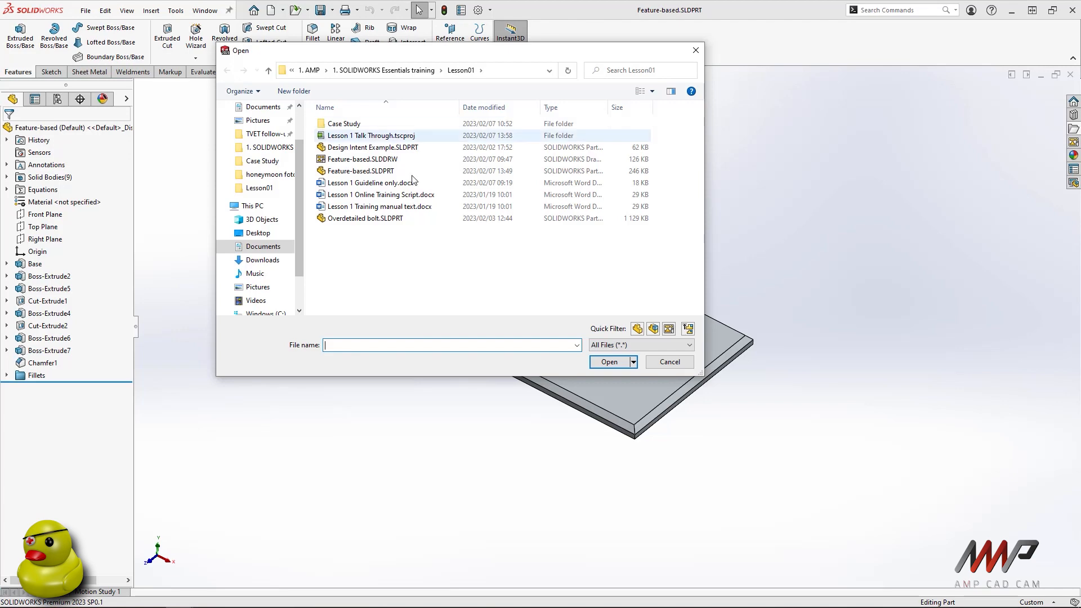
{"action": "left_click", "coordinate": [660, 363]}
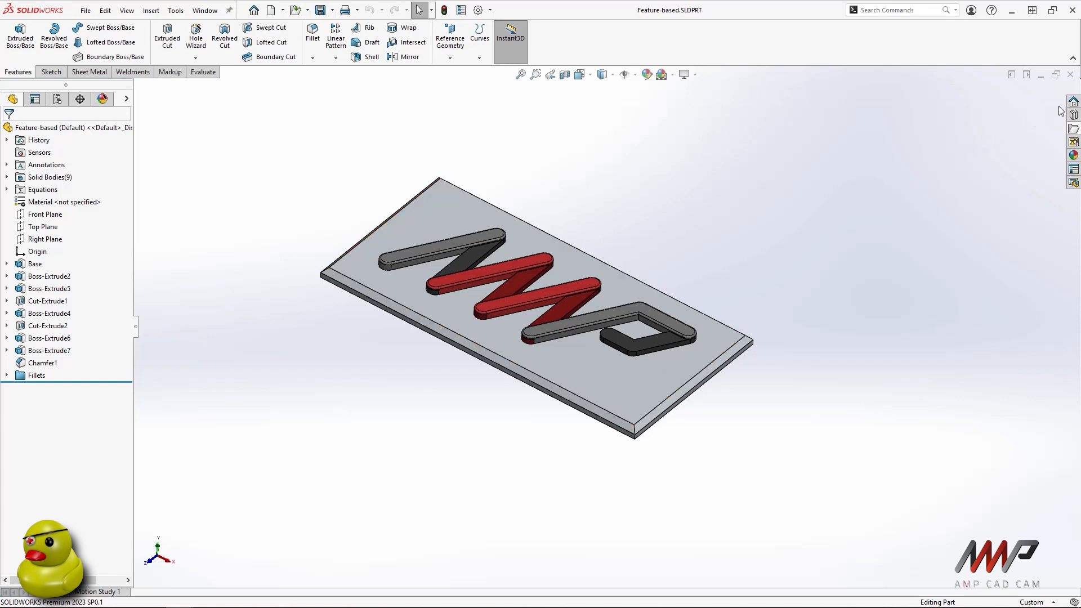
{"action": "left_click", "coordinate": [1070, 75]}
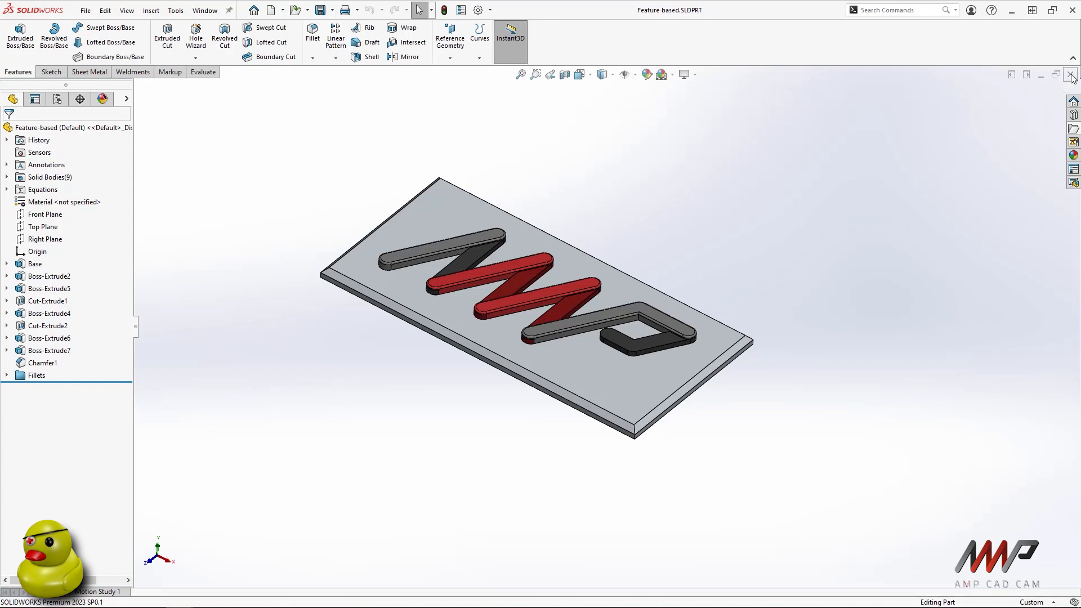